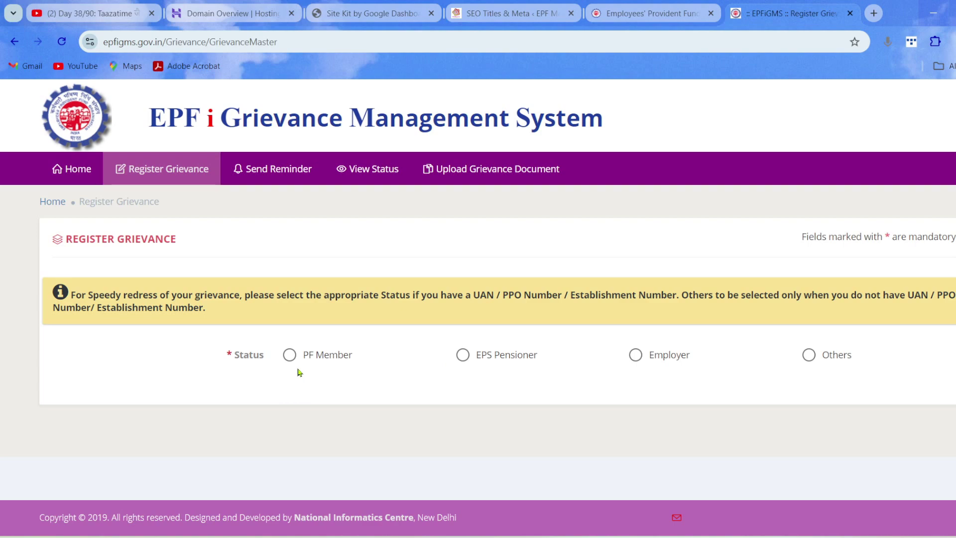
Step: Set the grievance status to PF Member and answer No to having a claim-ID
left_click(290, 355)
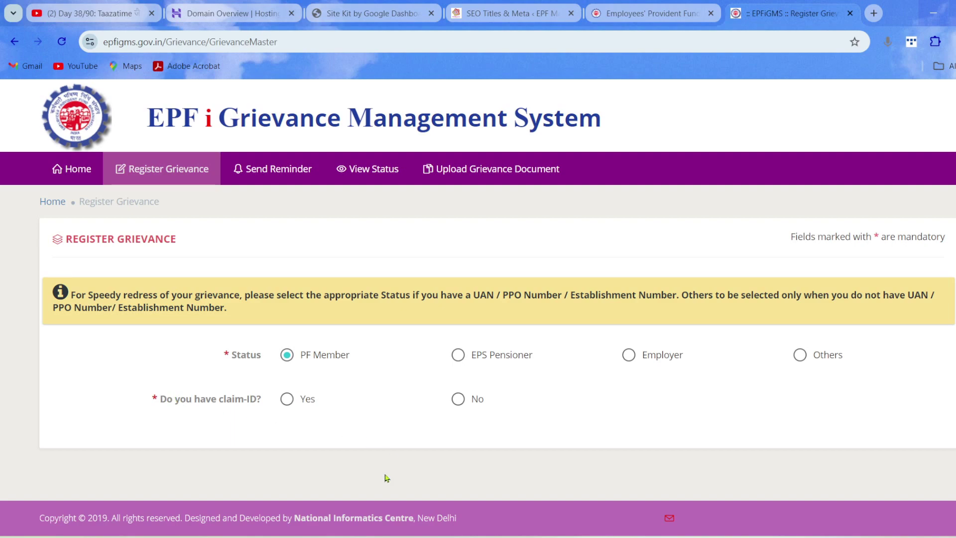
left_click(458, 399)
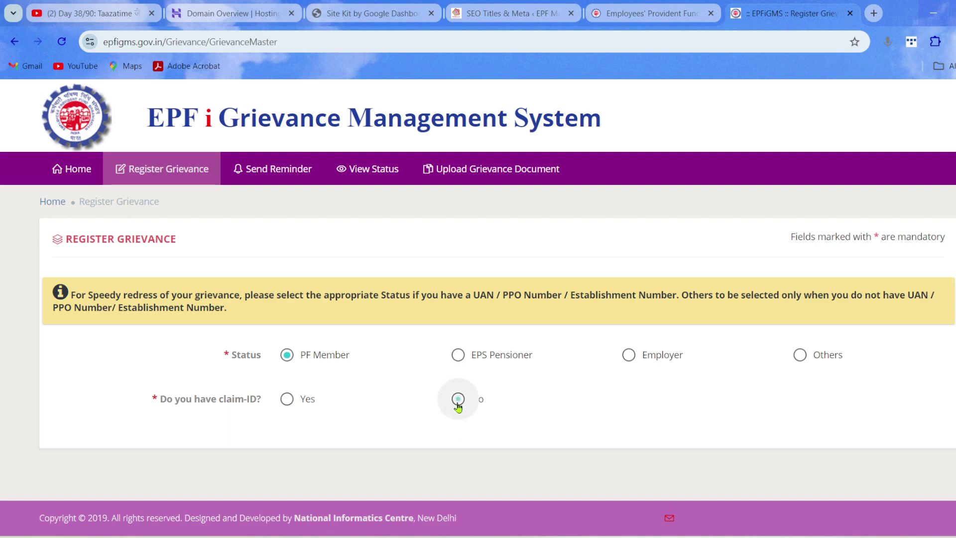
scroll(477, 366, "down", 2)
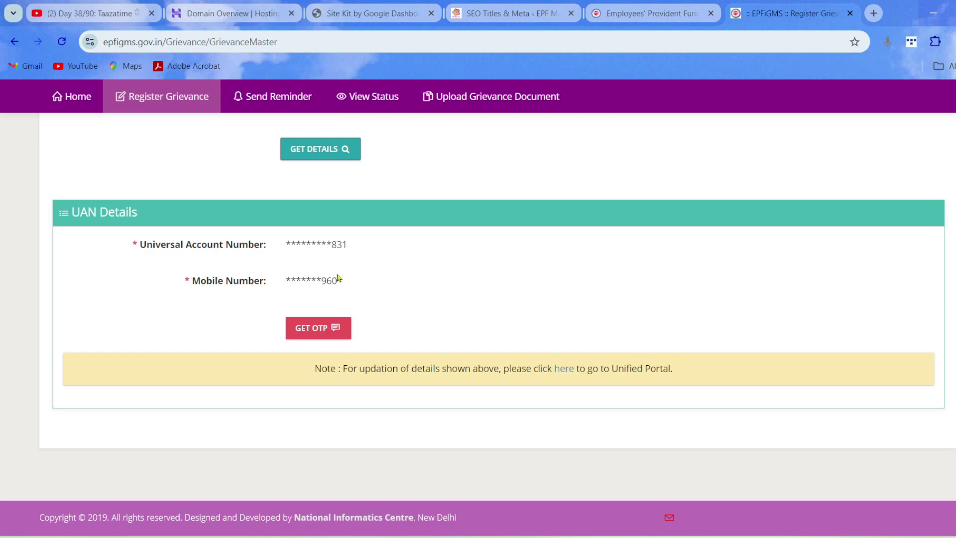
Step: Request an OTP for the mobile number linked to the UAN and acknowledge the OTP verification
left_click(322, 330)
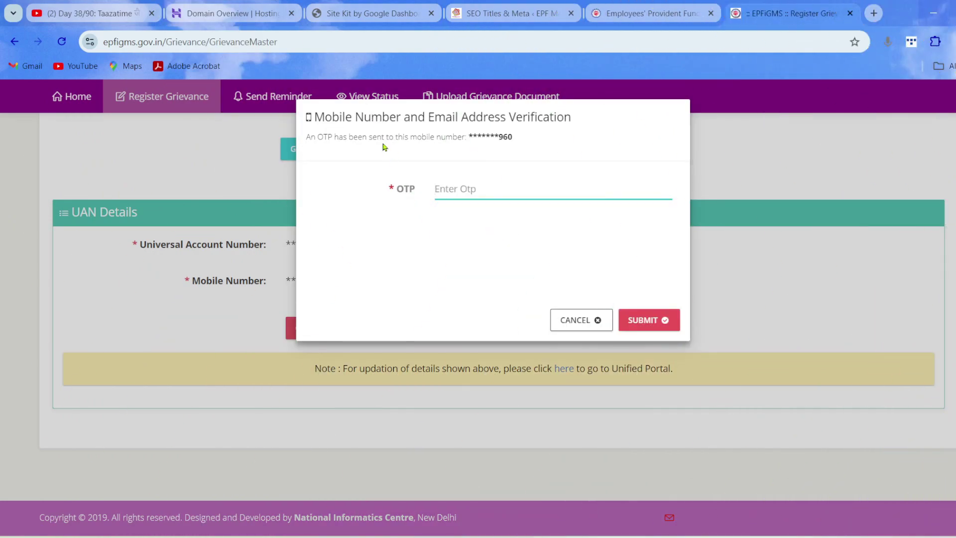
left_click_drag(427, 117, 563, 132)
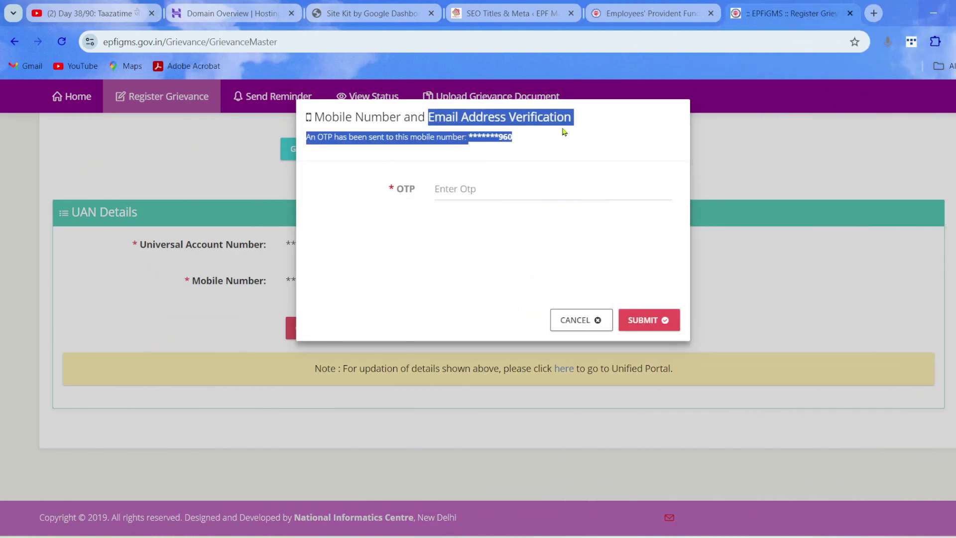
left_click(572, 147)
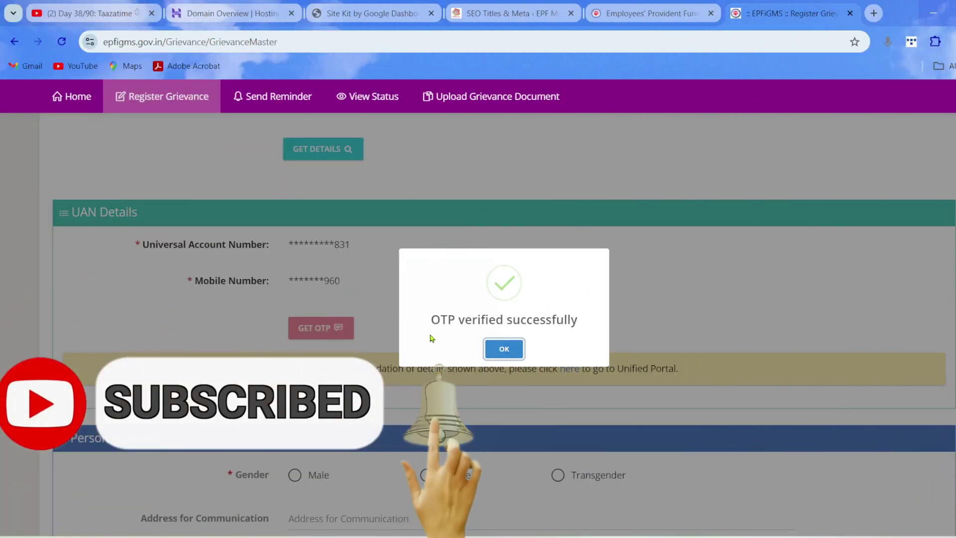
left_click(504, 349)
Step: Select Male as the gender in the Personal Details section
scroll(508, 348, "up", 2)
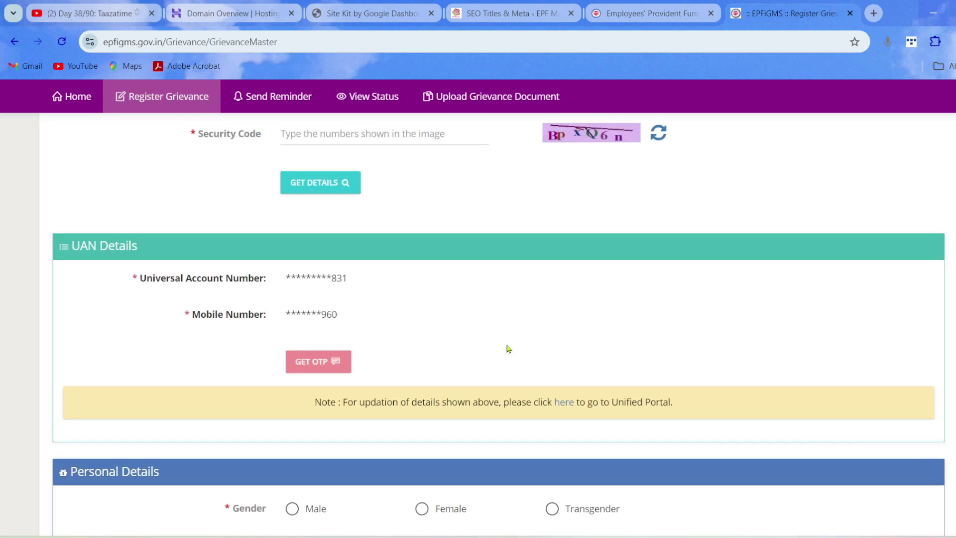
scroll(508, 348, "down", 7)
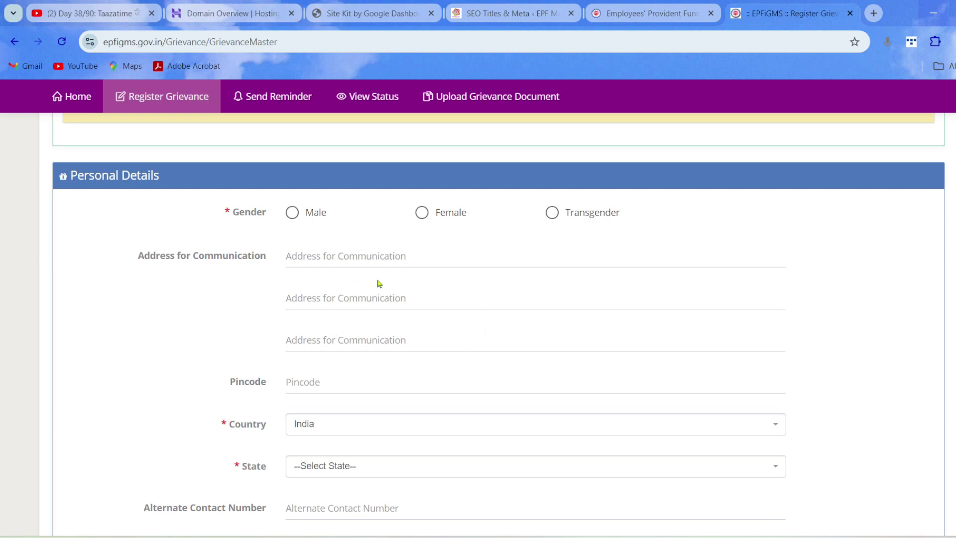
left_click(292, 213)
scroll(352, 335, "down", 1)
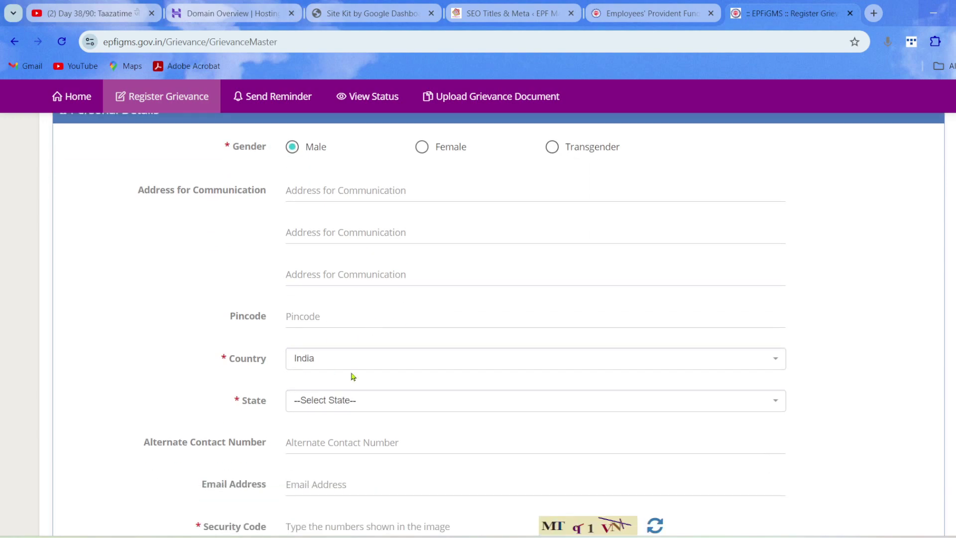
scroll(356, 363, "down", 1)
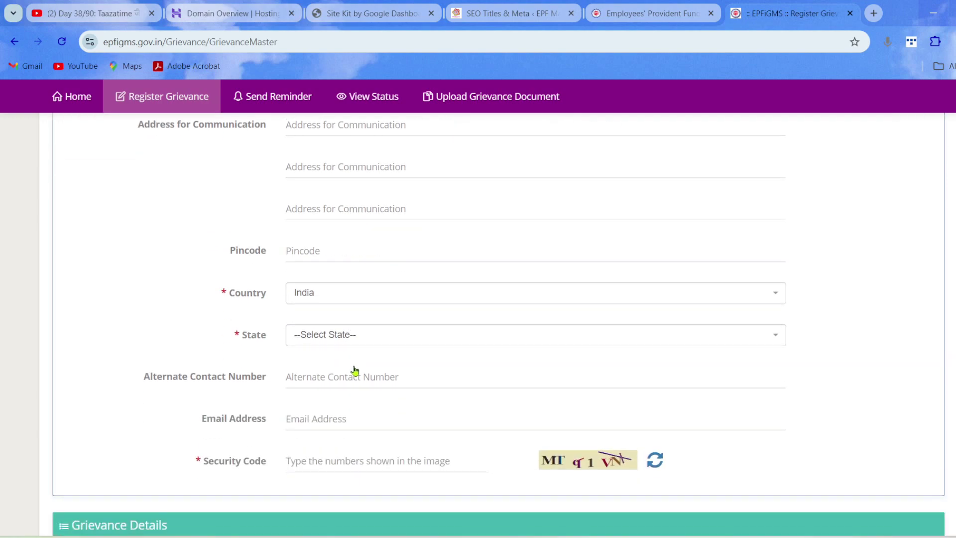
left_click(356, 337)
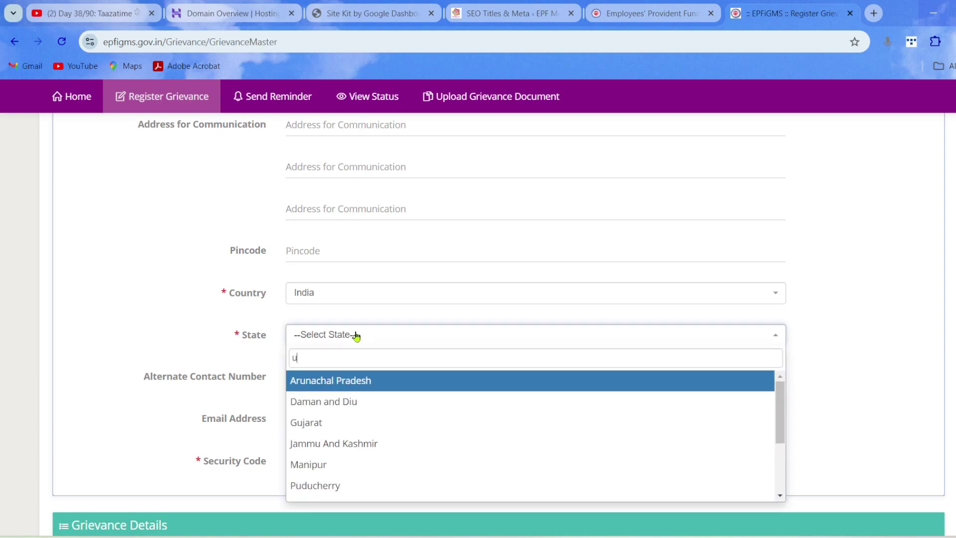
type("utt")
key("BackSpace")
key("BackSpace")
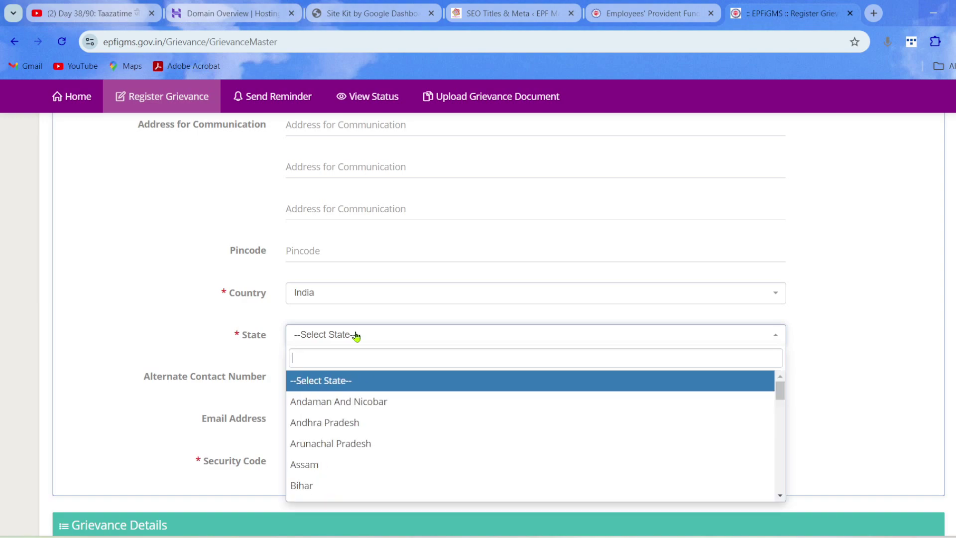
left_click(356, 337)
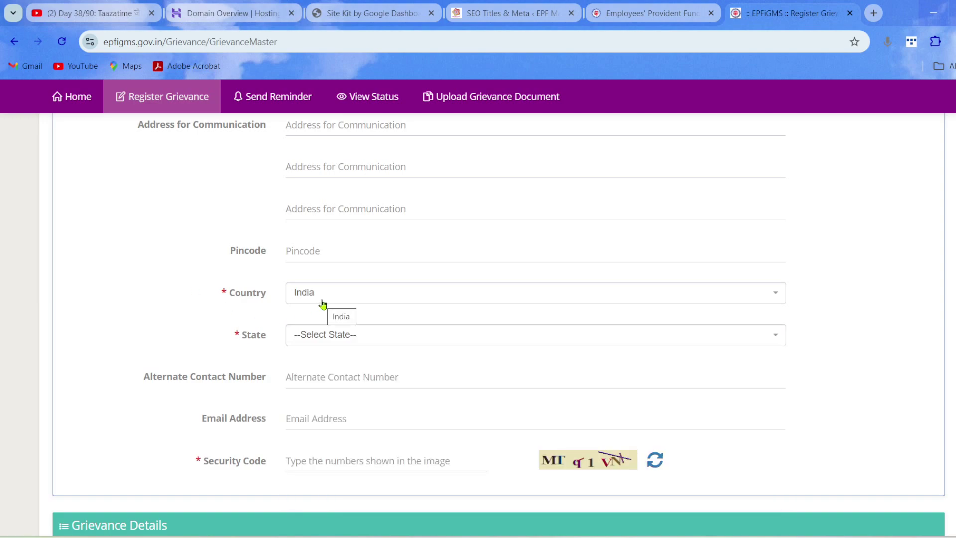
scroll(322, 303, "down", 1)
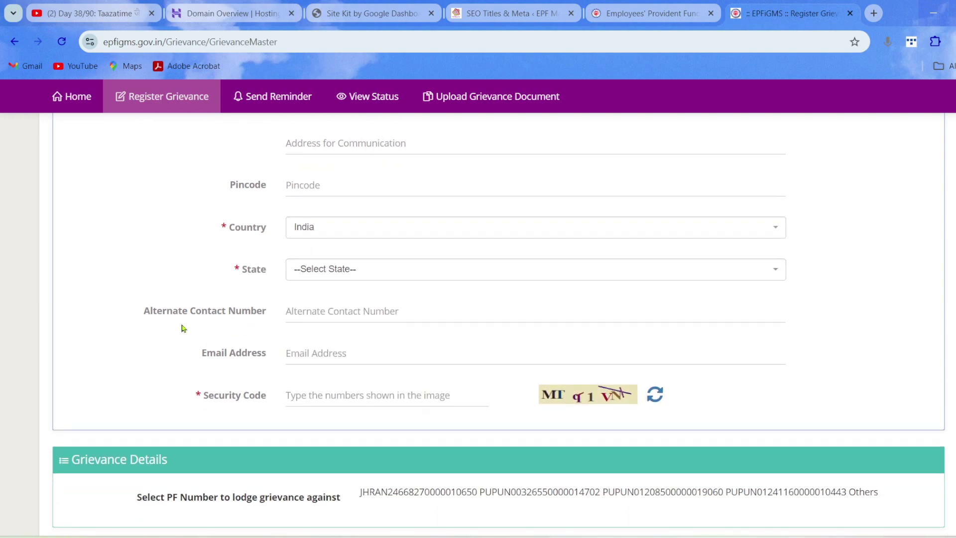
left_click_drag(142, 325, 241, 320)
left_click(203, 289)
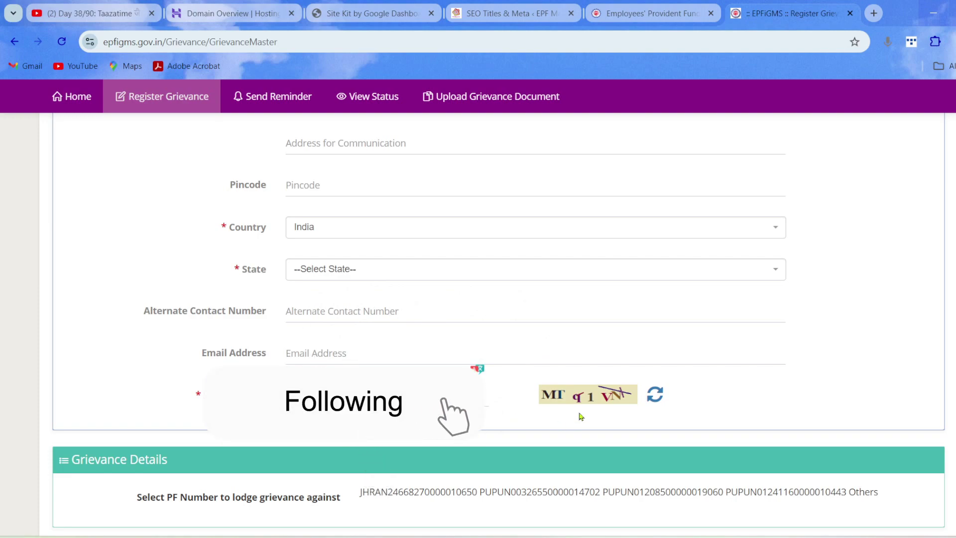
Step: Open the grievance details form for the first listed PF number and relate the grievance to P.F. Office
scroll(332, 406, "down", 3)
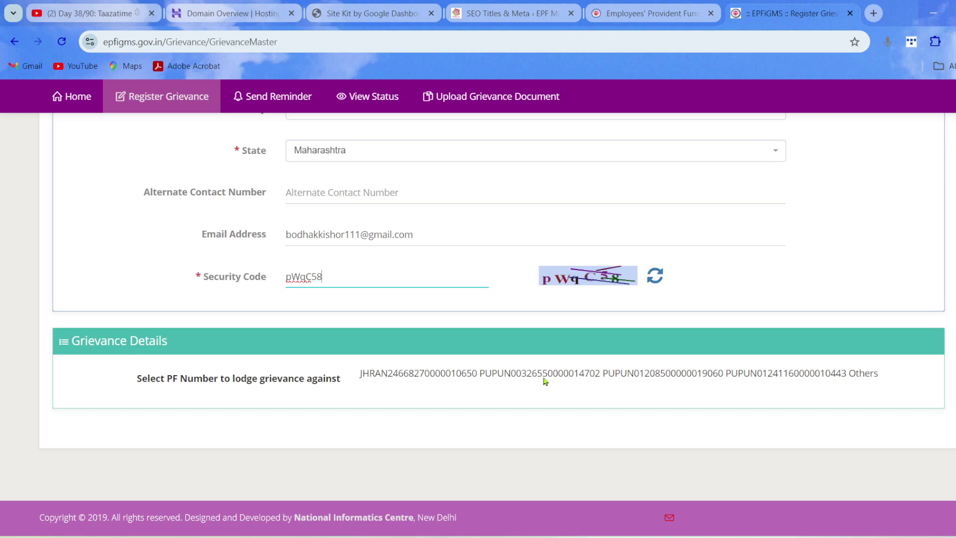
left_click(441, 376)
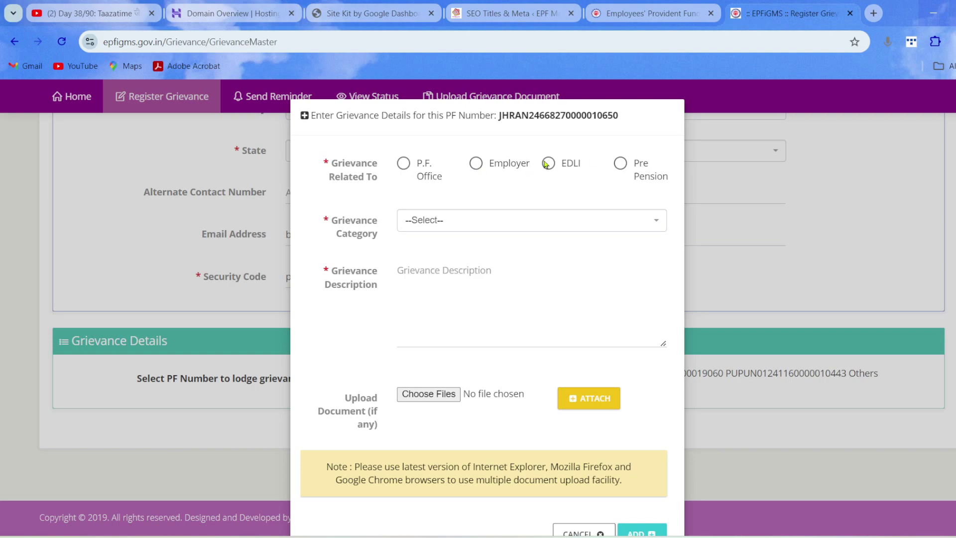
left_click(403, 164)
Step: Set the grievance category to Blocked UAN
left_click(430, 221)
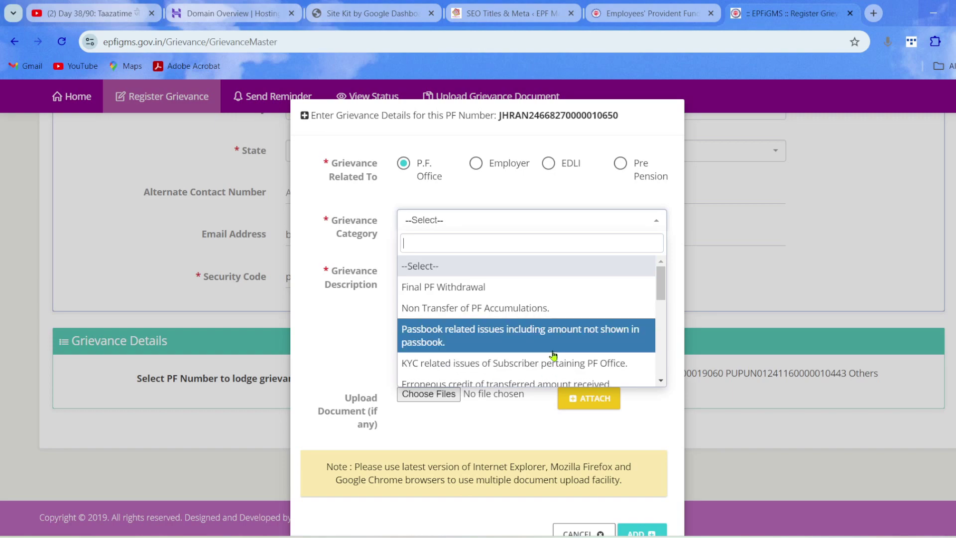
scroll(553, 355, "down", 2)
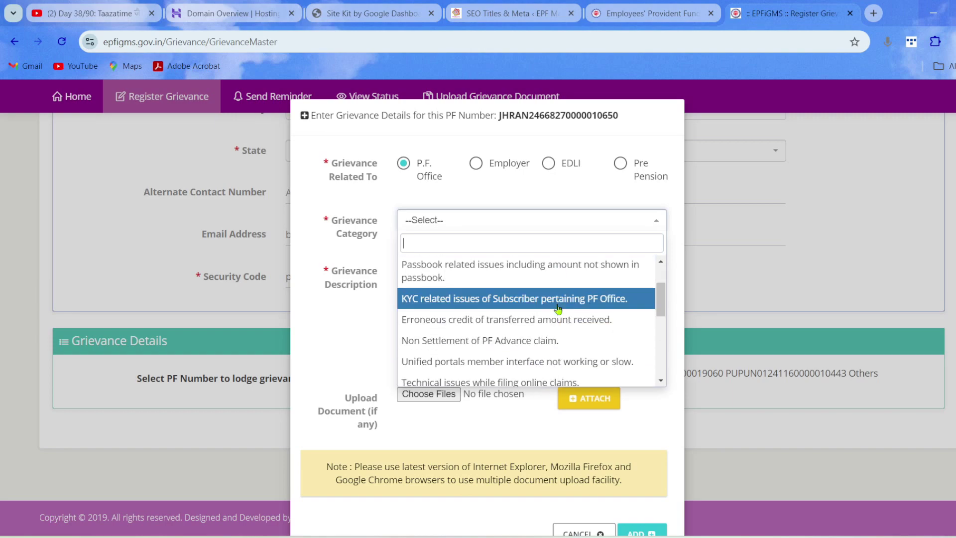
scroll(558, 309, "up", 2)
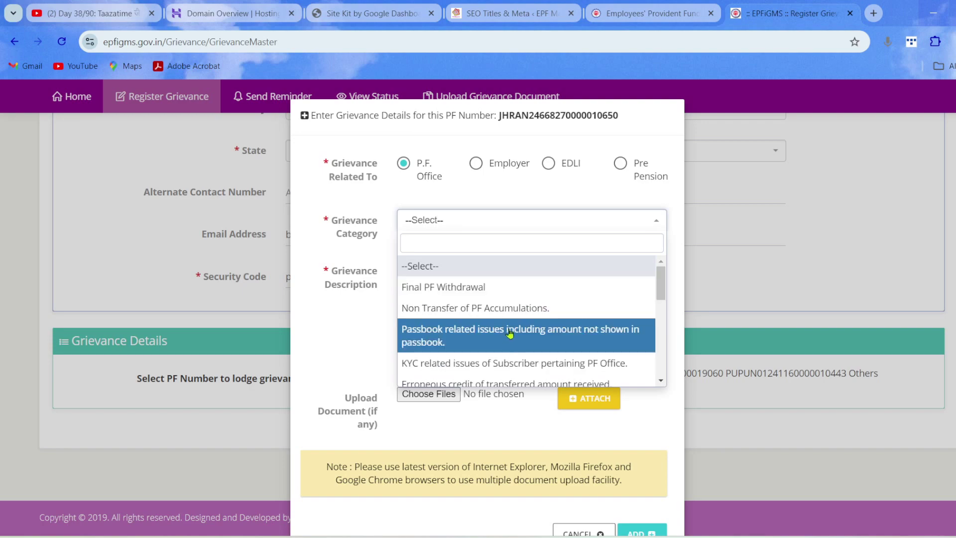
scroll(514, 328, "down", 3)
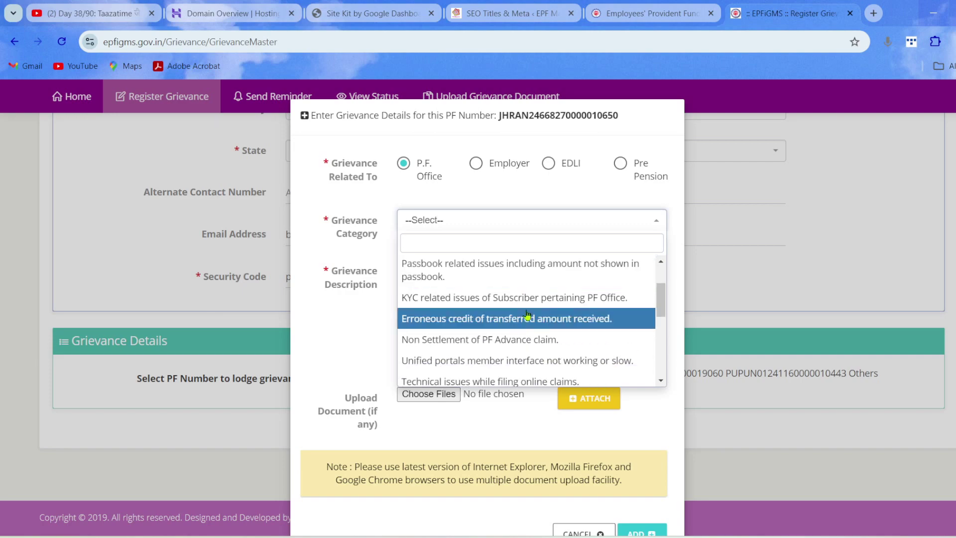
scroll(524, 313, "down", 5)
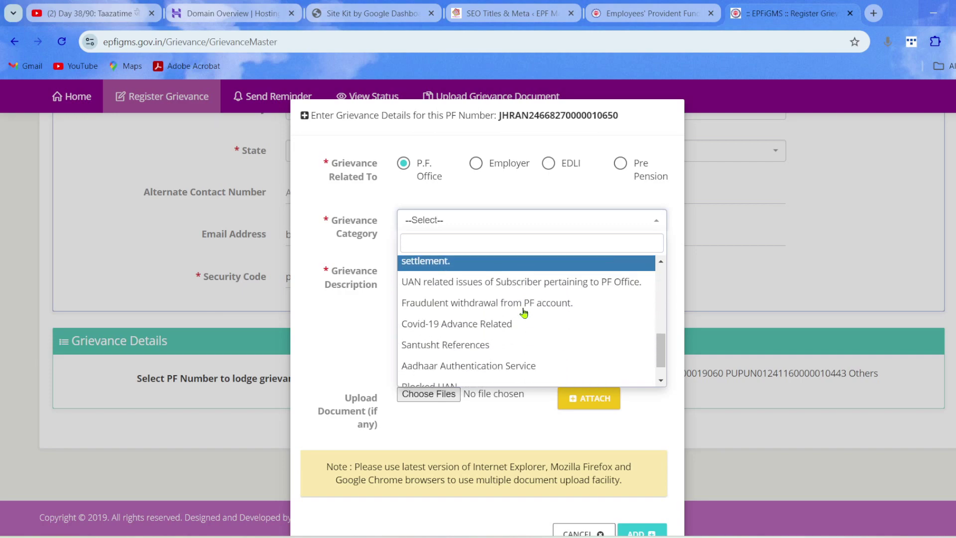
scroll(524, 312, "down", 1)
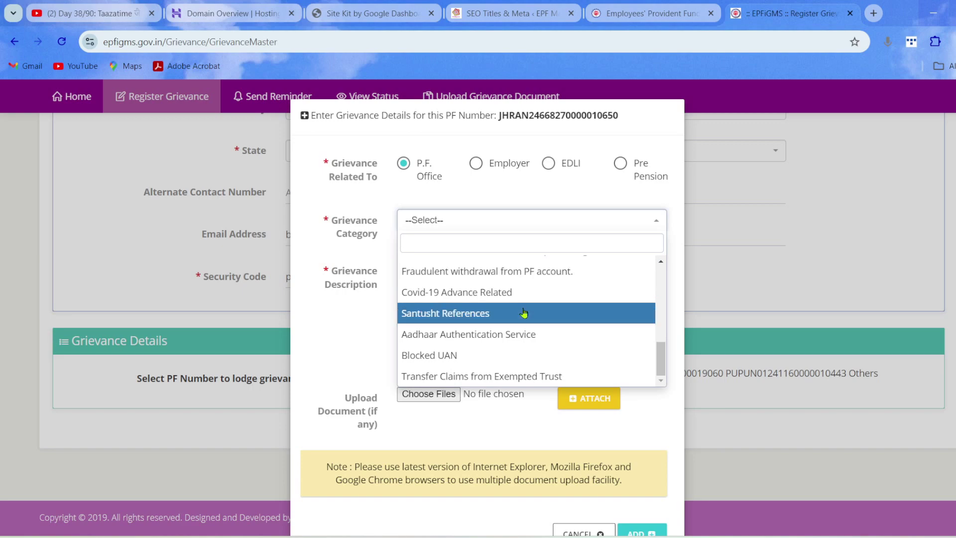
left_click(429, 356)
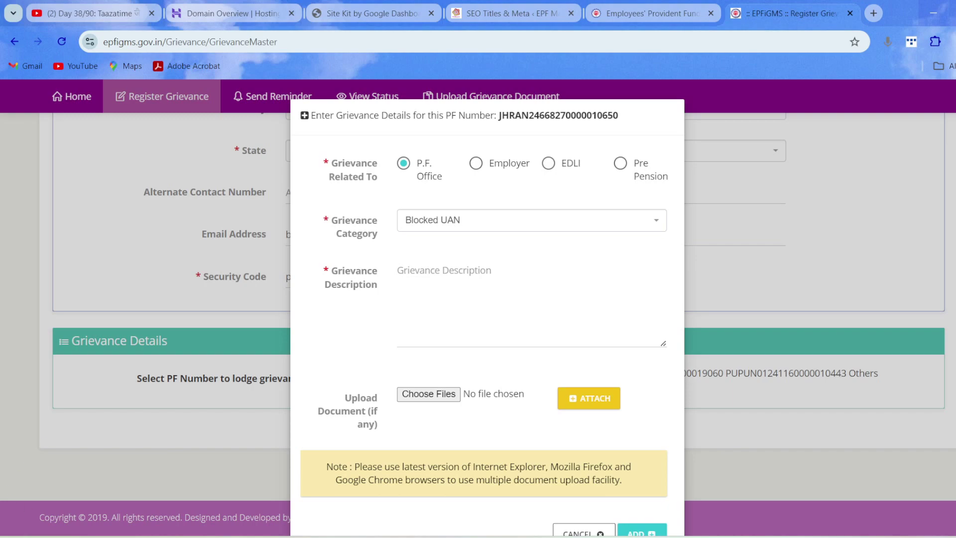
Step: Switch to WhatsApp, enlarge its window to full size and open the Meta AI chat
key("super")
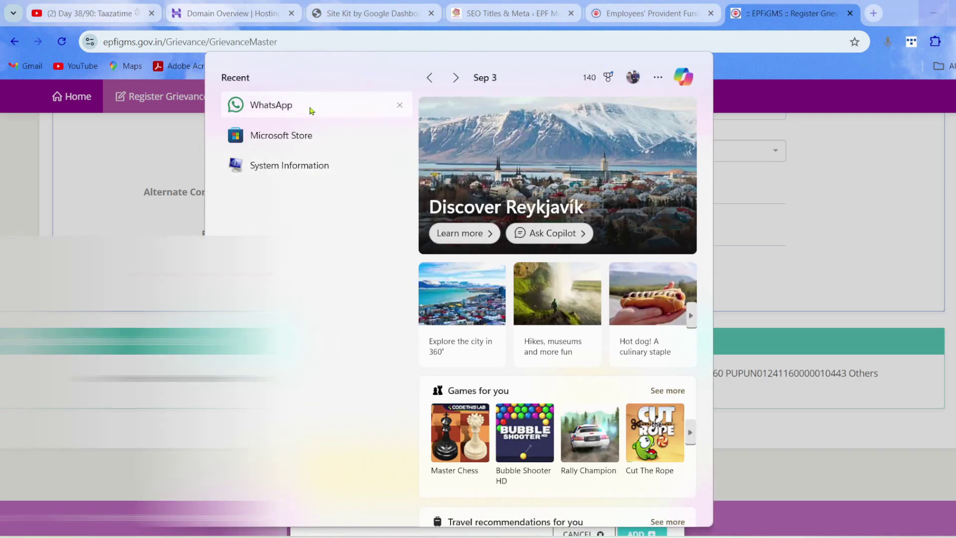
left_click(309, 107)
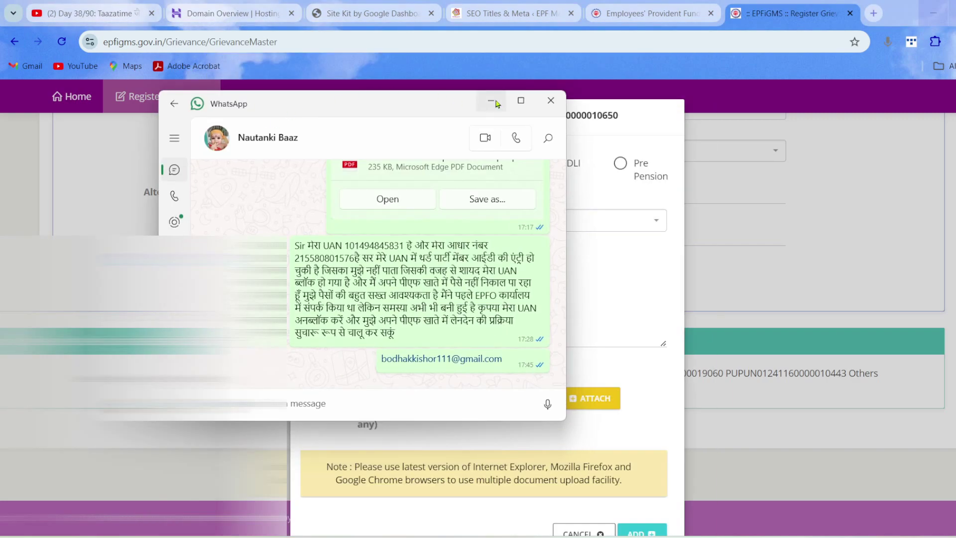
left_click(523, 111)
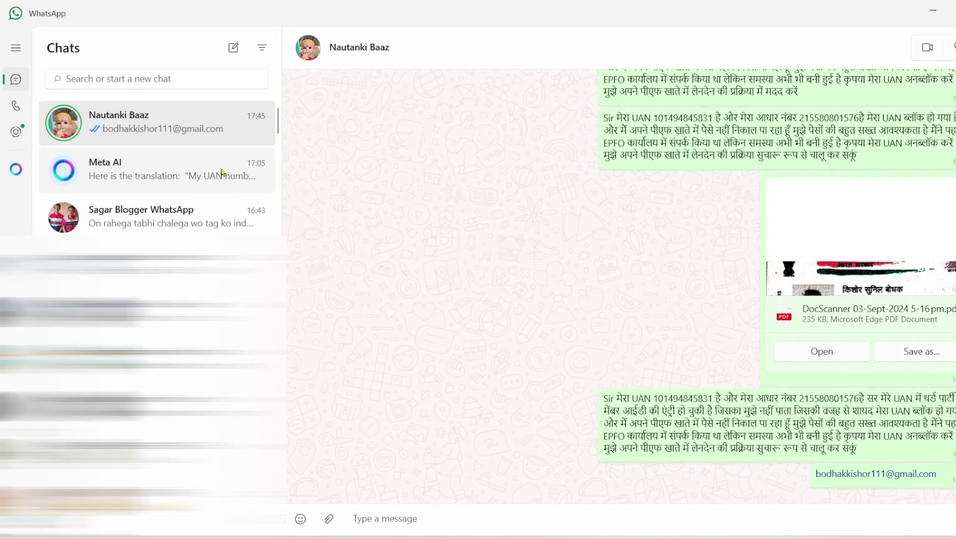
left_click(145, 171)
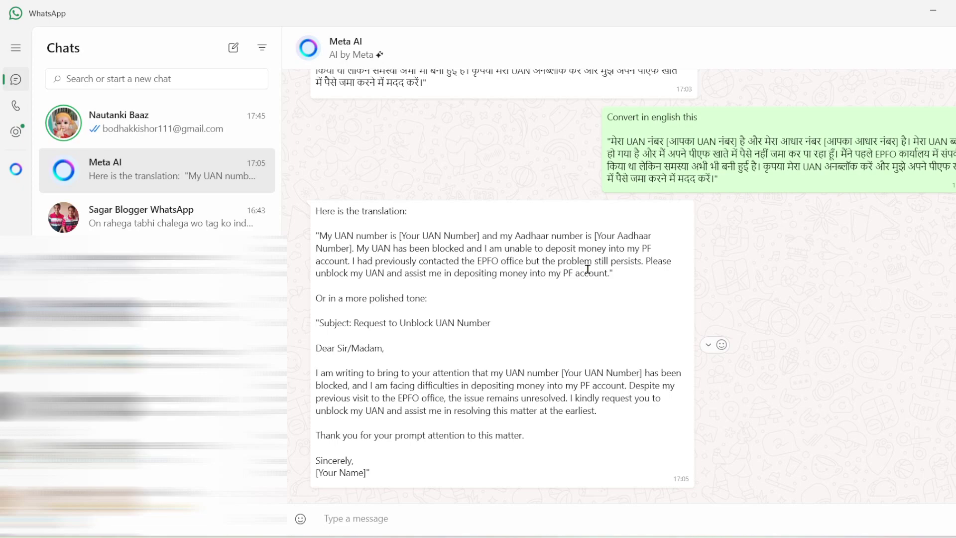
Step: Review the earlier grievance drafts and ask Meta AI "mera account disabled hai description me kya likhe"
scroll(587, 269, "up", 5)
scroll(587, 269, "up", 3)
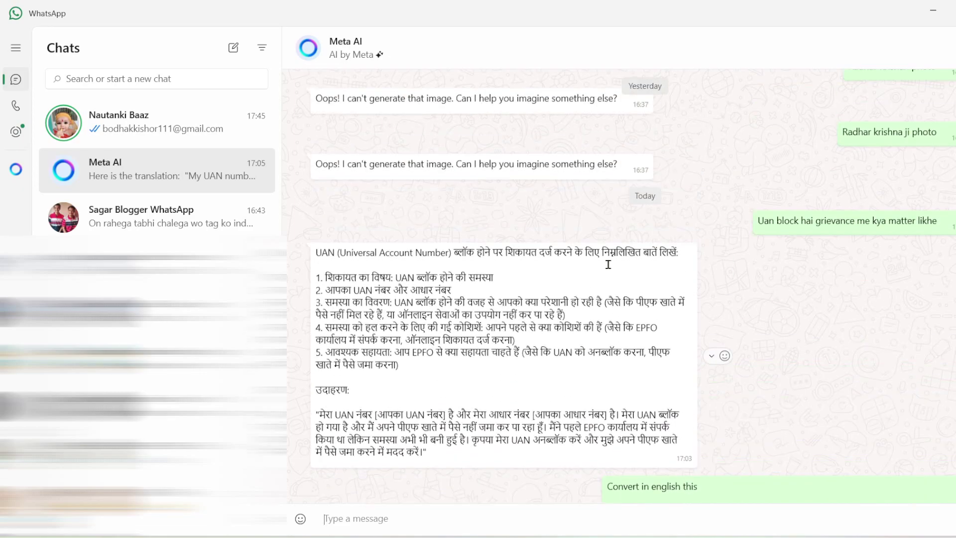
scroll(587, 269, "down", 8)
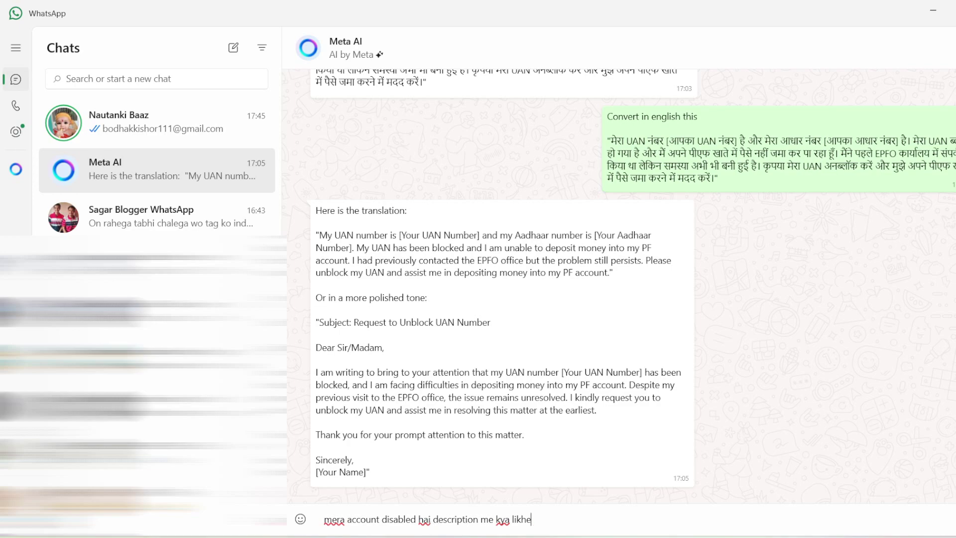
key("Return")
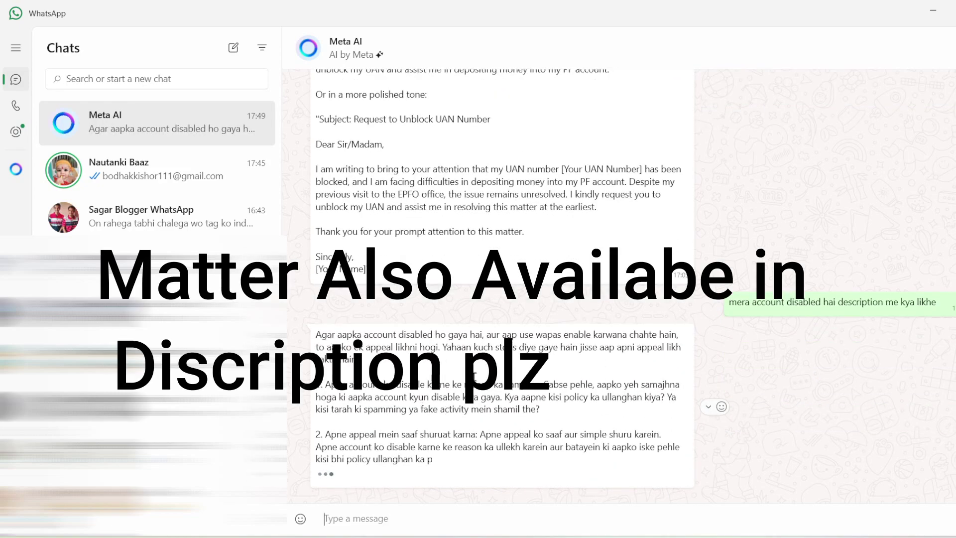
scroll(538, 374, "up", 3)
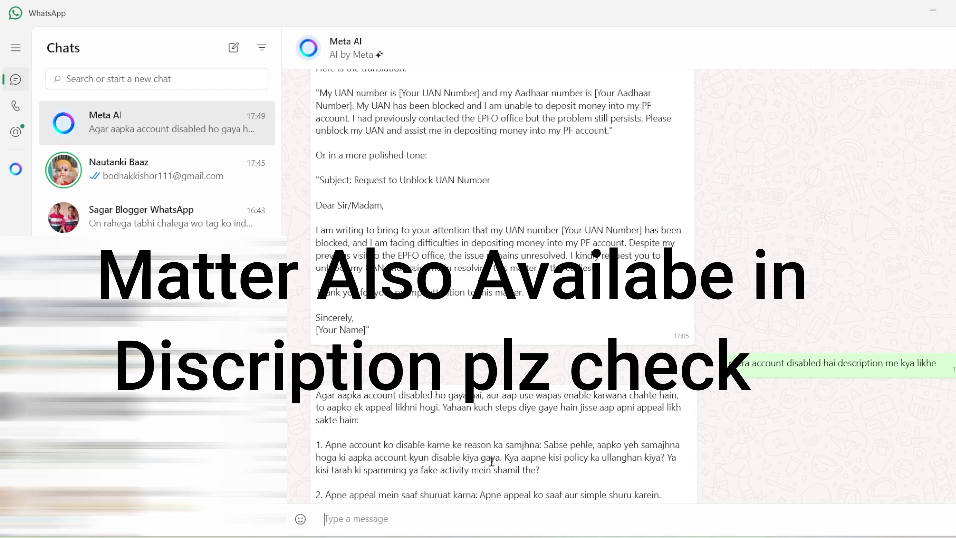
Step: Open the contact chat holding the prepared Hindi grievance text, and return to the Chrome browser
mouse_move(710, 536)
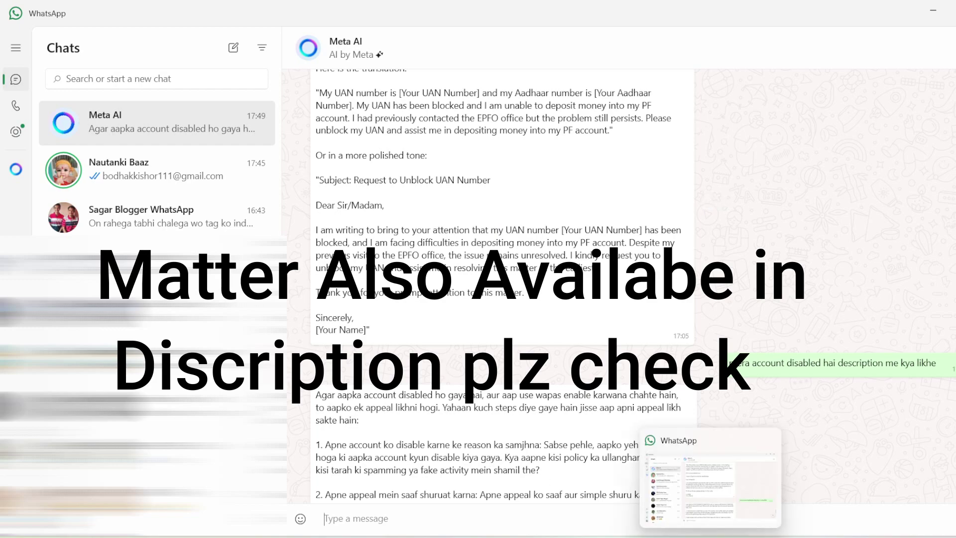
left_click(207, 182)
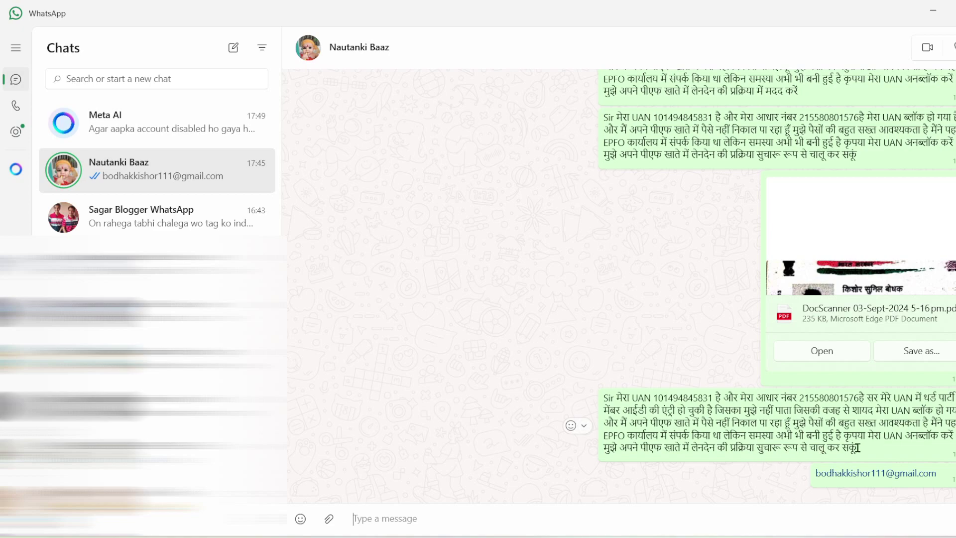
key("alt+Tab")
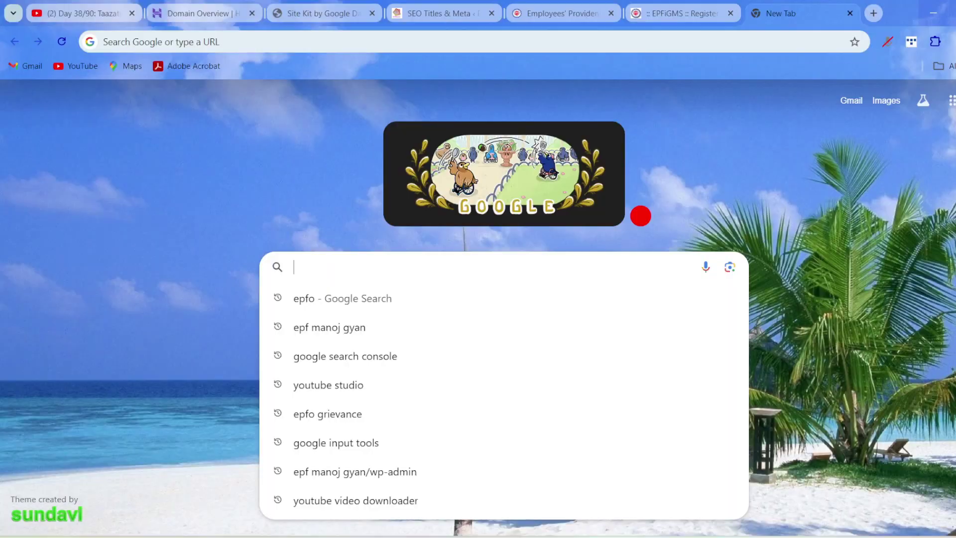
Step: Search Google for "translate" and translate the prepared Hindi grievance text into English
type("trans")
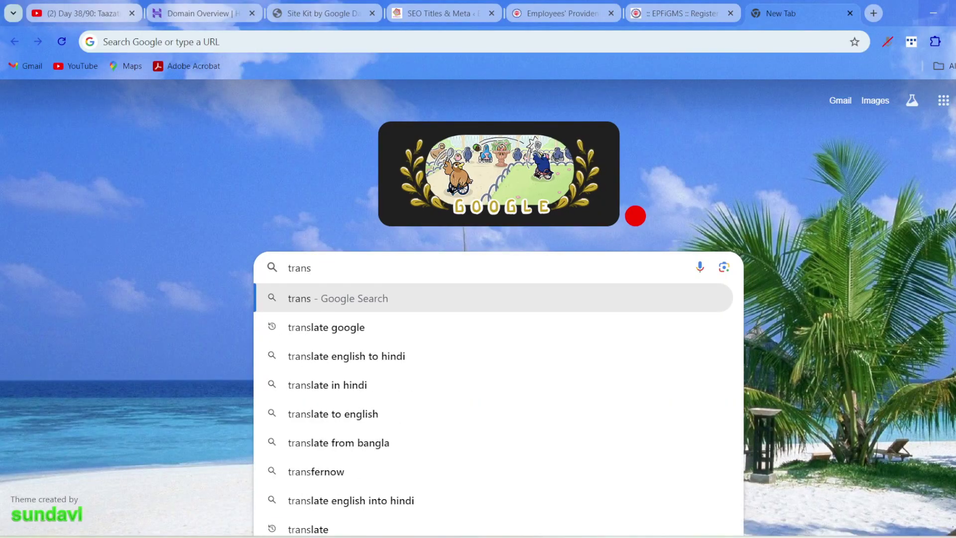
type("late")
key("Return")
key("ctrl+v")
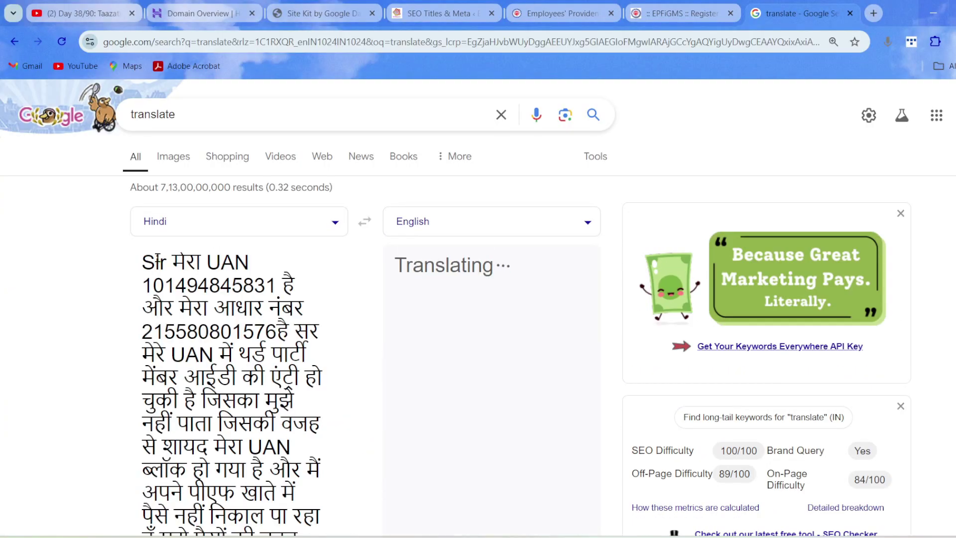
Step: Copy the English translation and paste it as the Grievance Description in the EPFiGMS grievance form
scroll(457, 217, "down", 6)
scroll(457, 216, "down", 4)
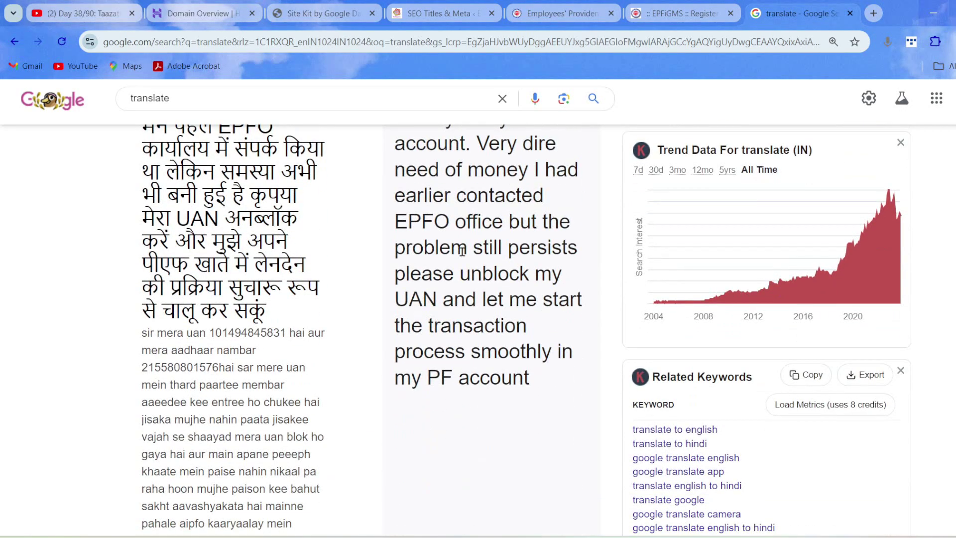
scroll(471, 338, "down", 4)
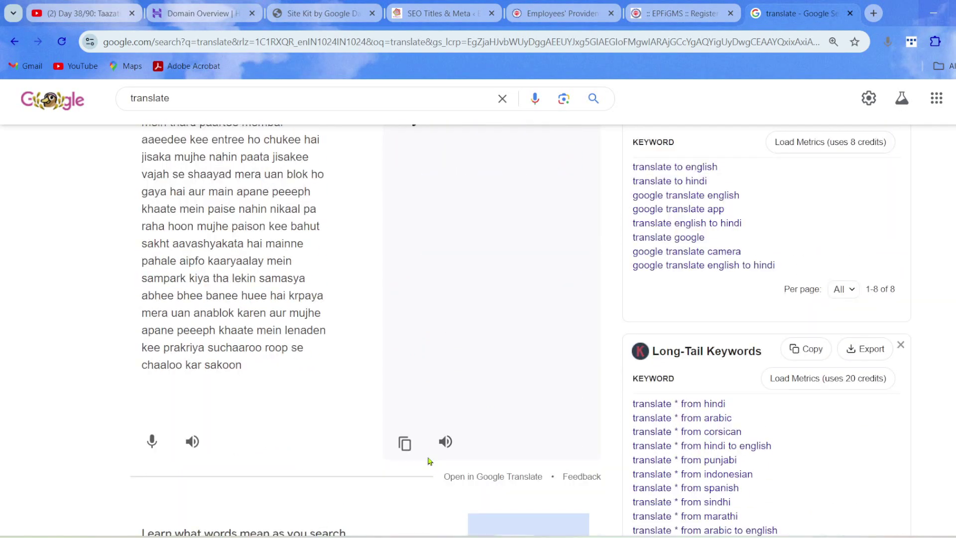
left_click(406, 445)
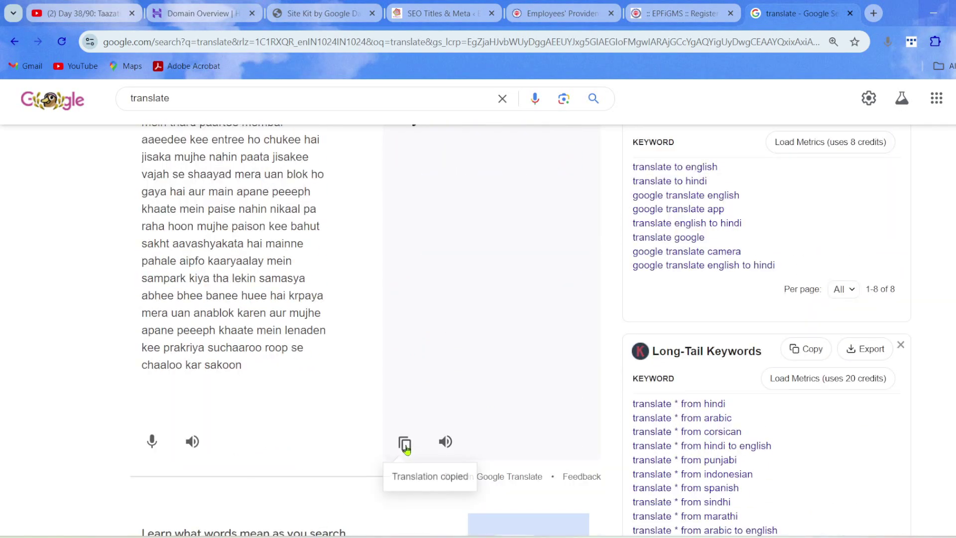
left_click(697, 20)
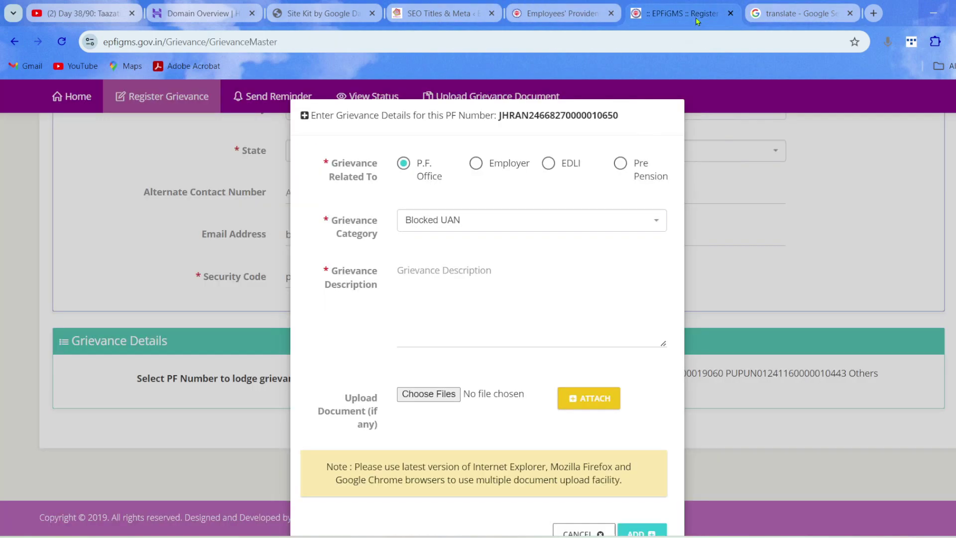
left_click(424, 263)
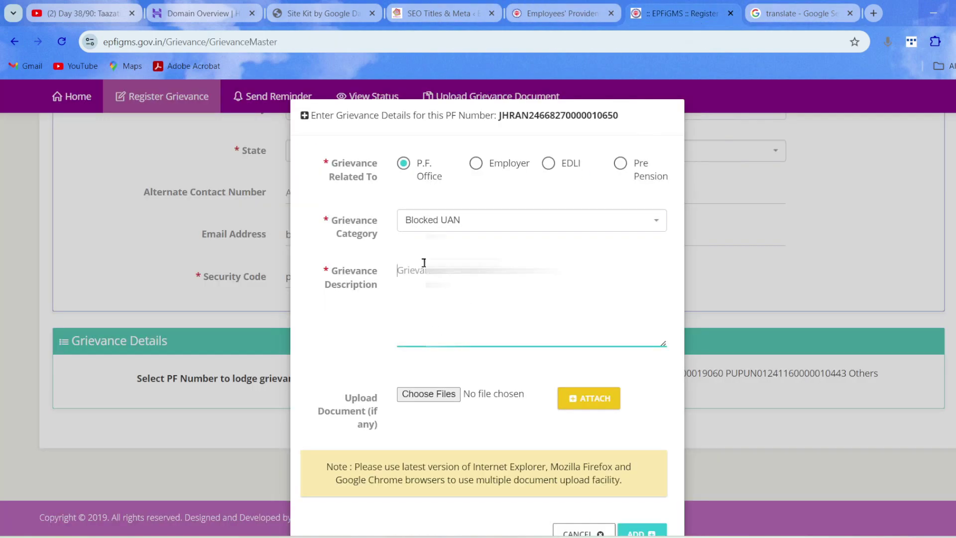
key("ctrl+v")
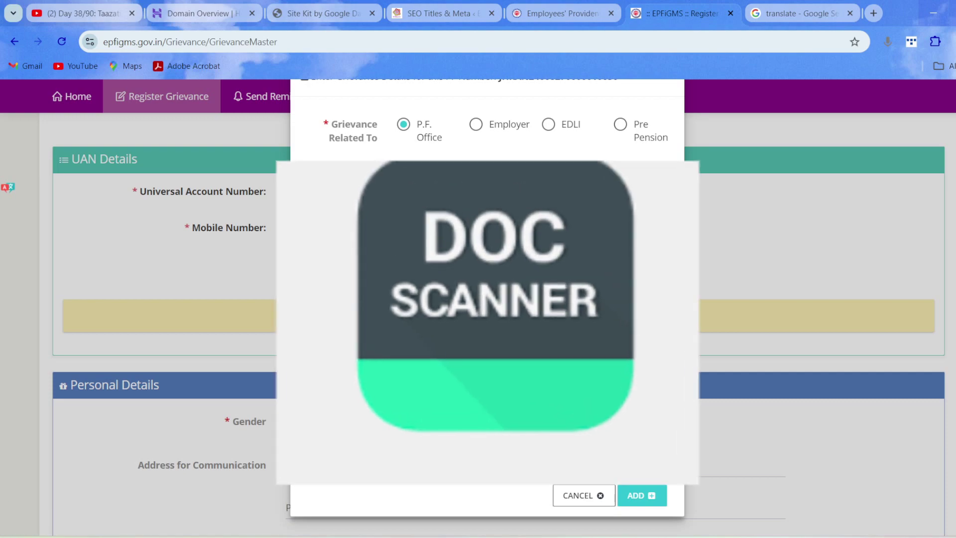
Step: Choose documents.pdf as the supporting document and attach it to the grievance
left_click(433, 357)
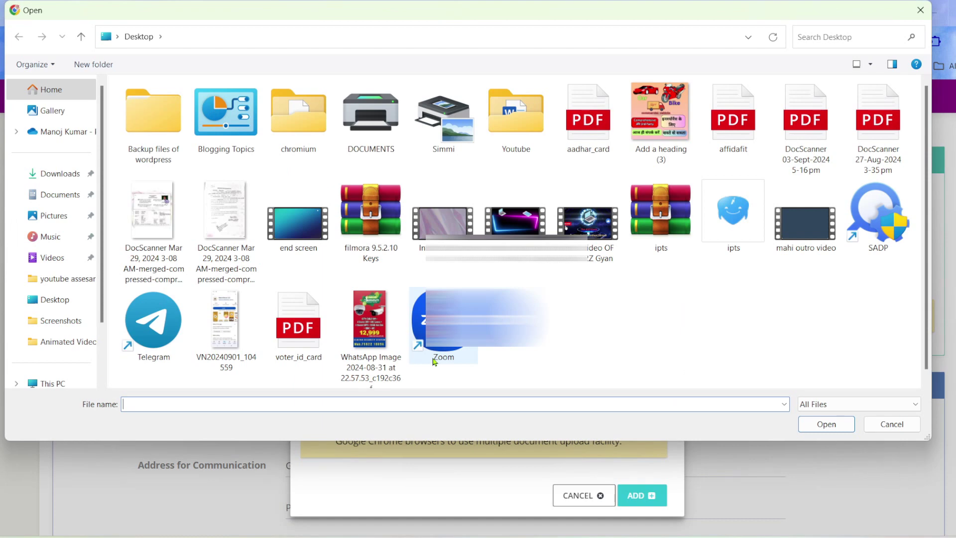
key("Escape")
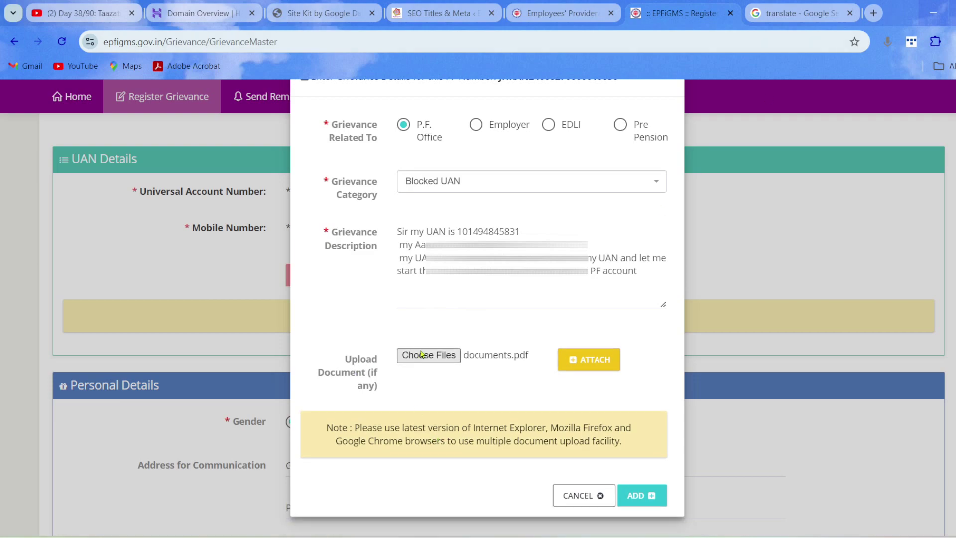
scroll(421, 354, "up", 1)
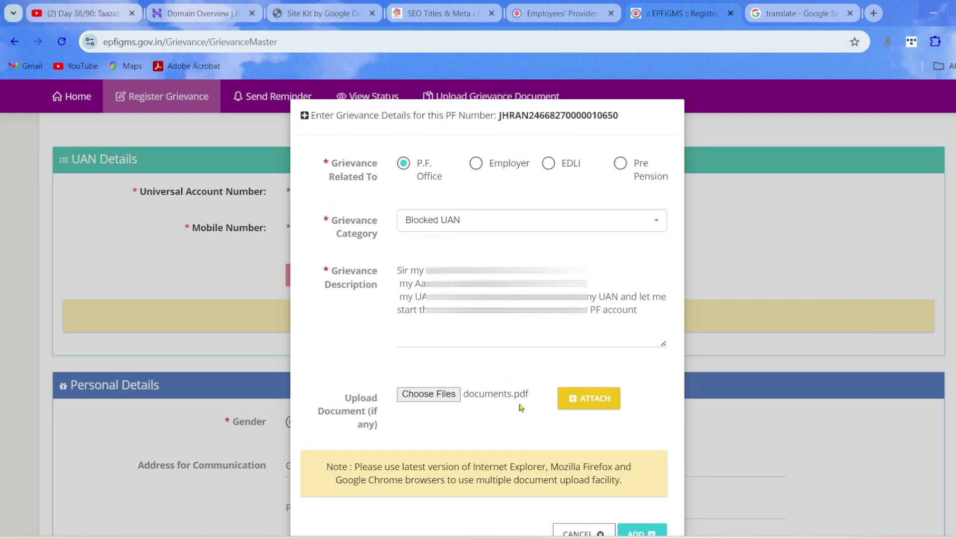
scroll(606, 342, "down", 1)
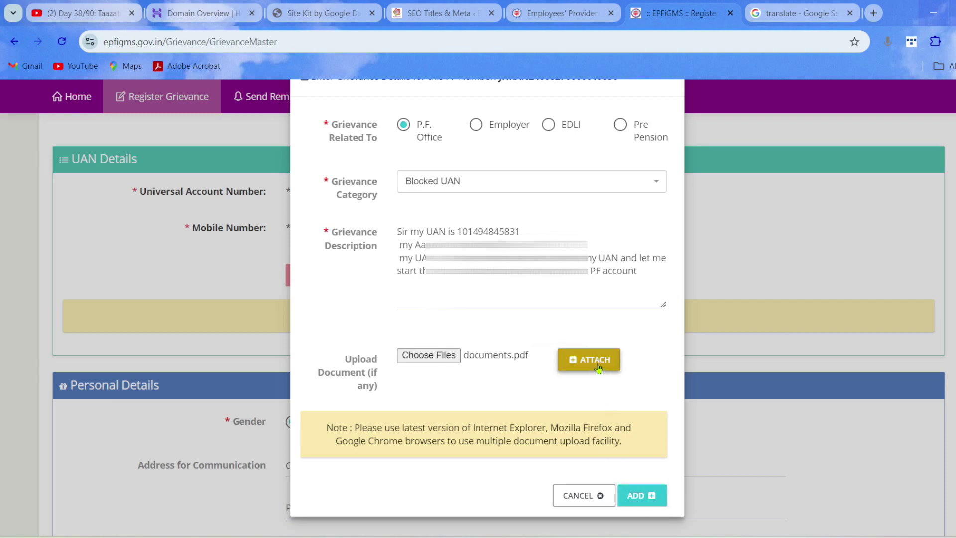
left_click(576, 360)
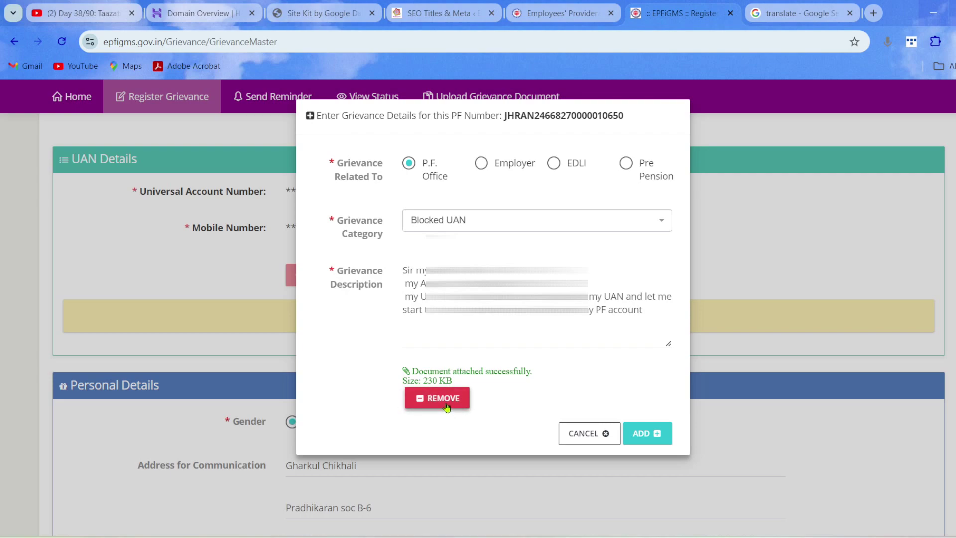
Step: Add the completed Blocked UAN grievance to the registration form, check the form's sections and submit it
left_click(657, 434)
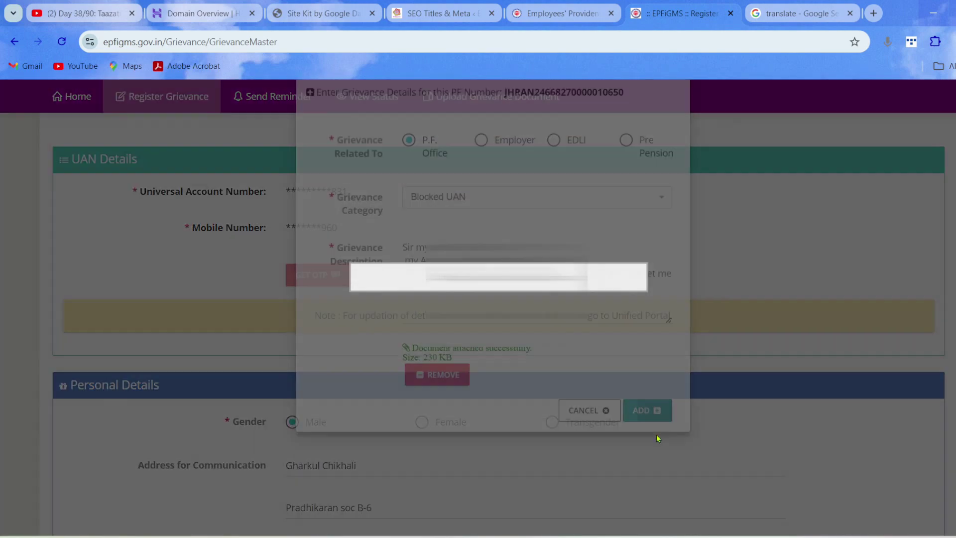
scroll(427, 224, "down", 4)
scroll(648, 328, "down", 2)
scroll(618, 355, "up", 6)
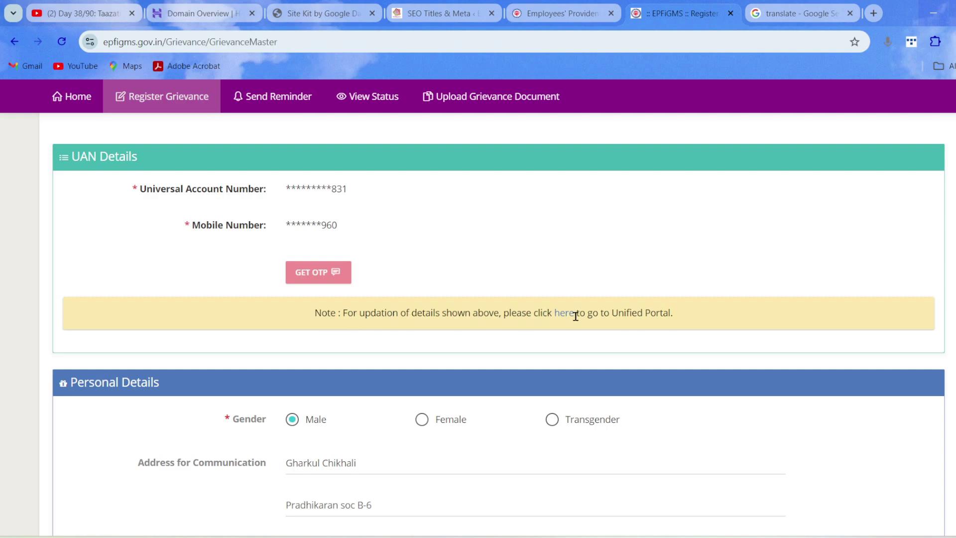
scroll(487, 415, "up", 1)
scroll(497, 349, "down", 4)
scroll(600, 356, "up", 5)
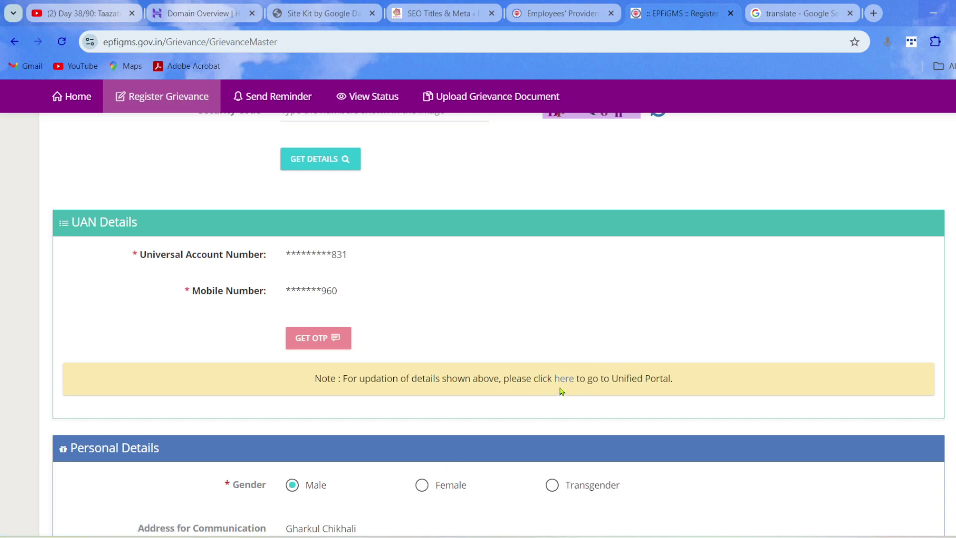
scroll(560, 391, "down", 14)
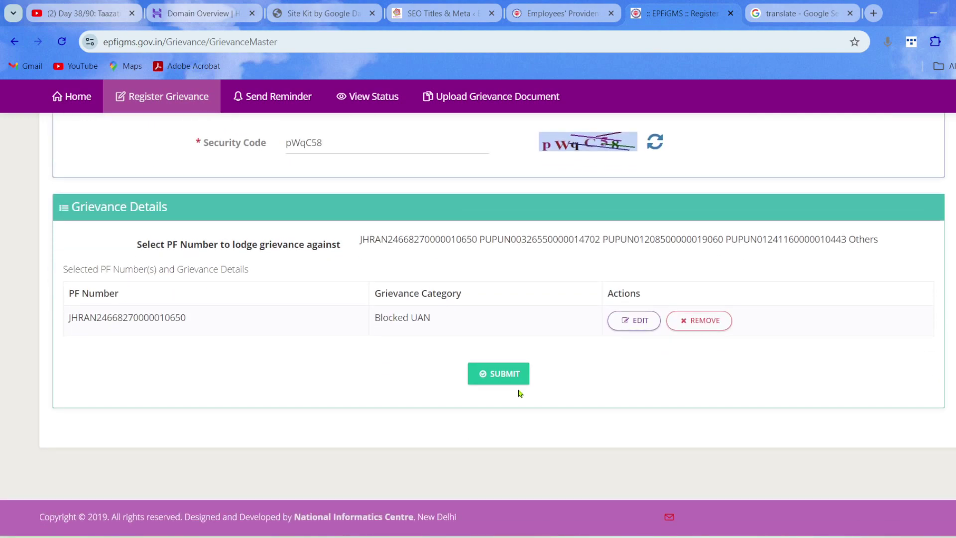
left_click(509, 377)
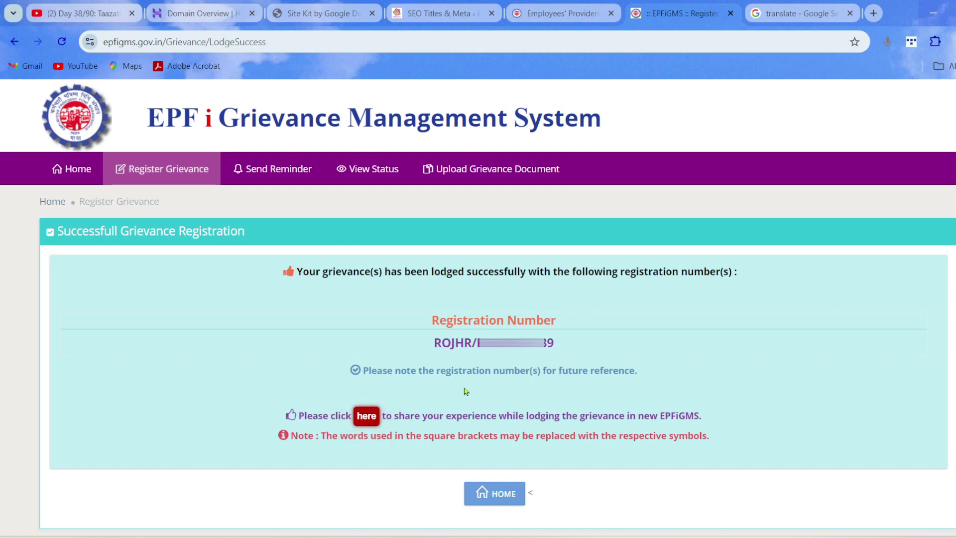
Step: Copy the new grievance's registration number, enter it in the View Status form and submit the status request
triple_click(493, 343)
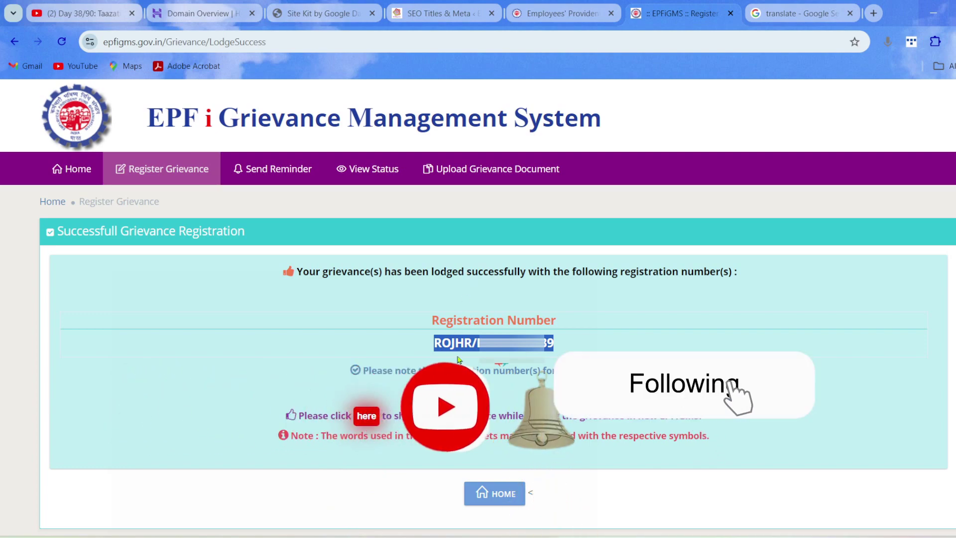
left_click(363, 171)
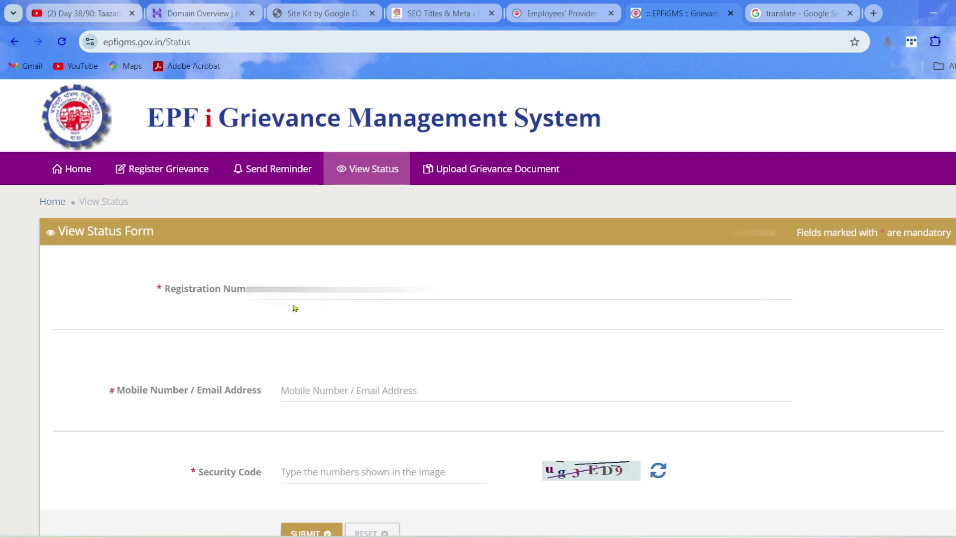
left_click(348, 291)
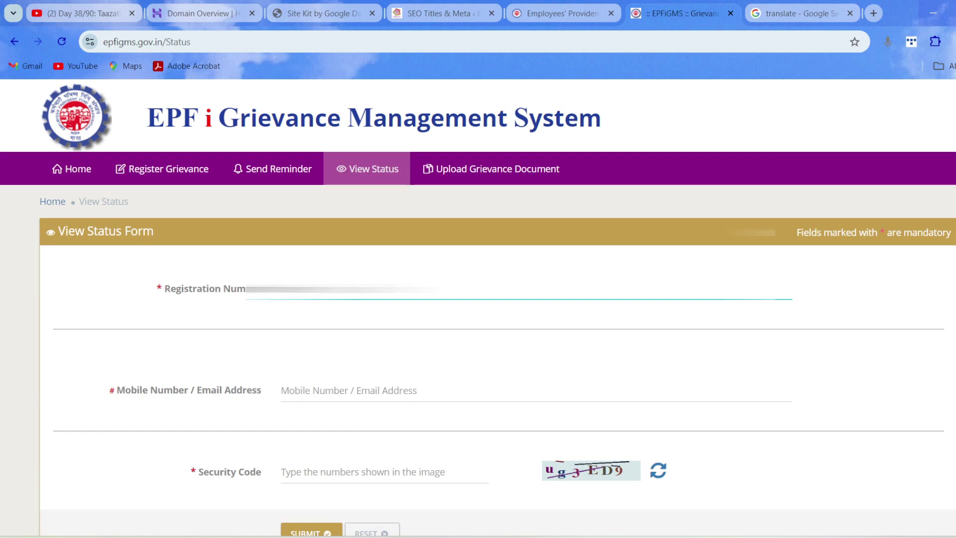
scroll(283, 329, "down", 2)
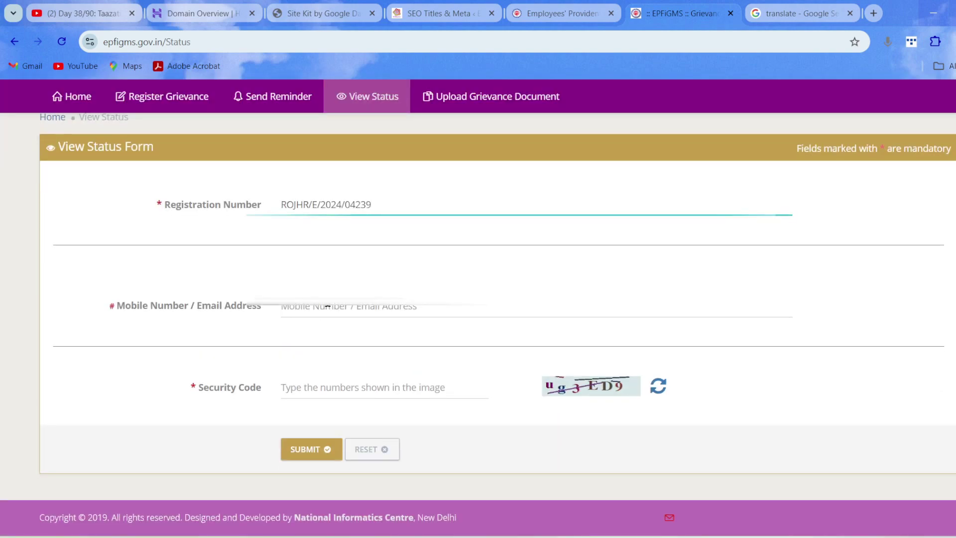
left_click(309, 451)
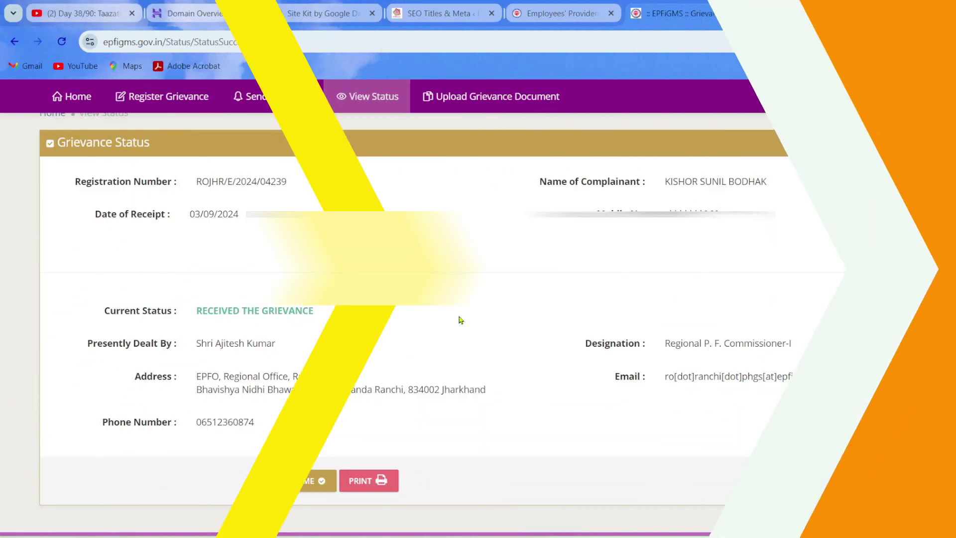
Step: Examine the grievance status page for the receipt date, current status, and the handling officer's designation and contact details
scroll(229, 279, "up", 2)
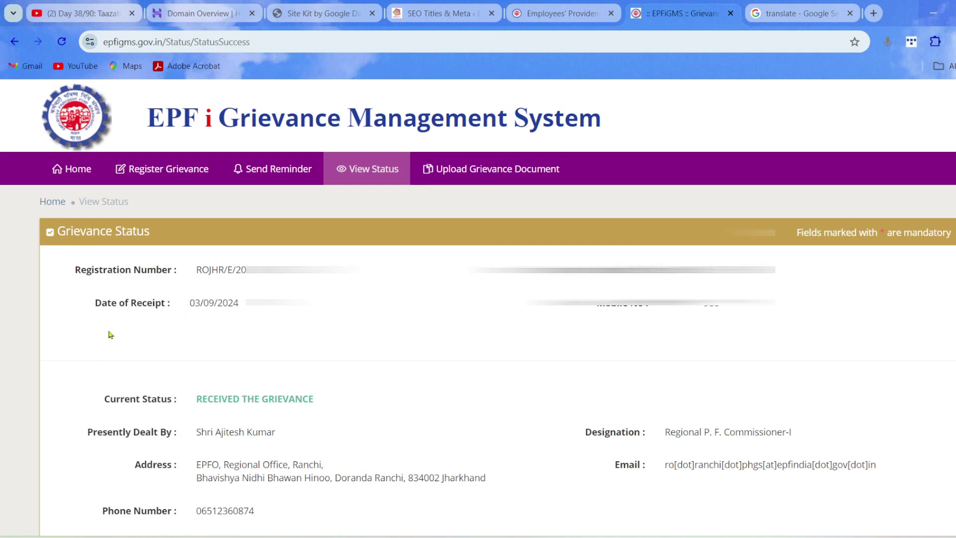
scroll(353, 320, "down", 3)
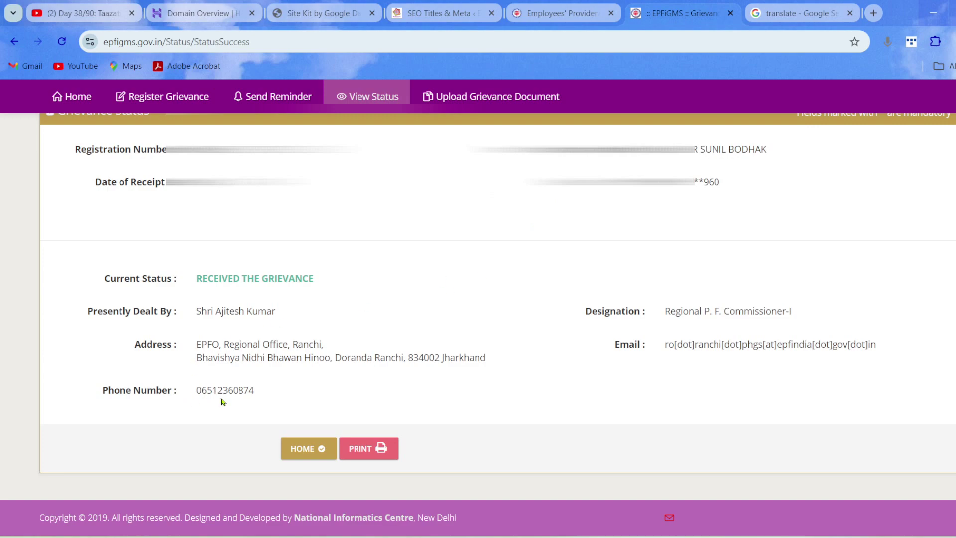
scroll(223, 401, "up", 3)
scroll(345, 273, "down", 3)
scroll(314, 344, "up", 2)
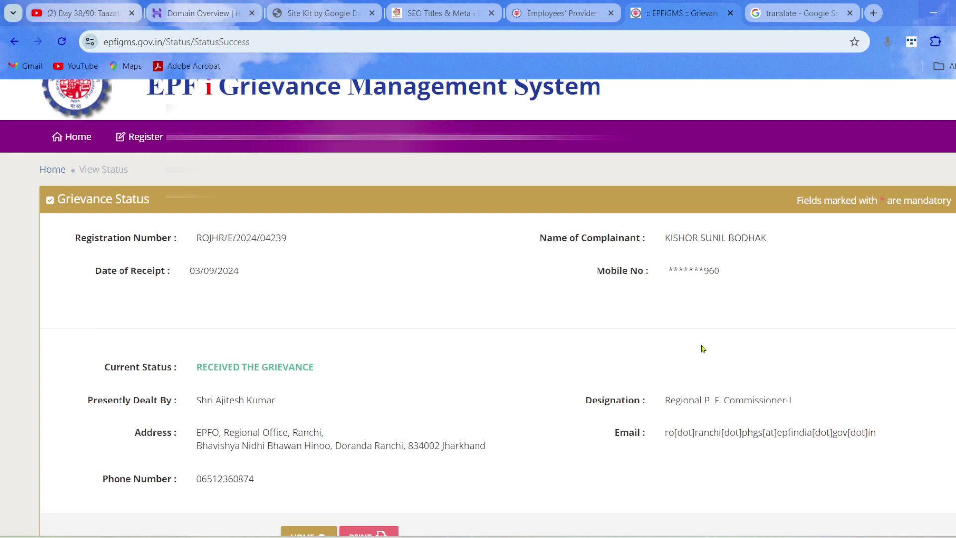
scroll(651, 335, "down", 2)
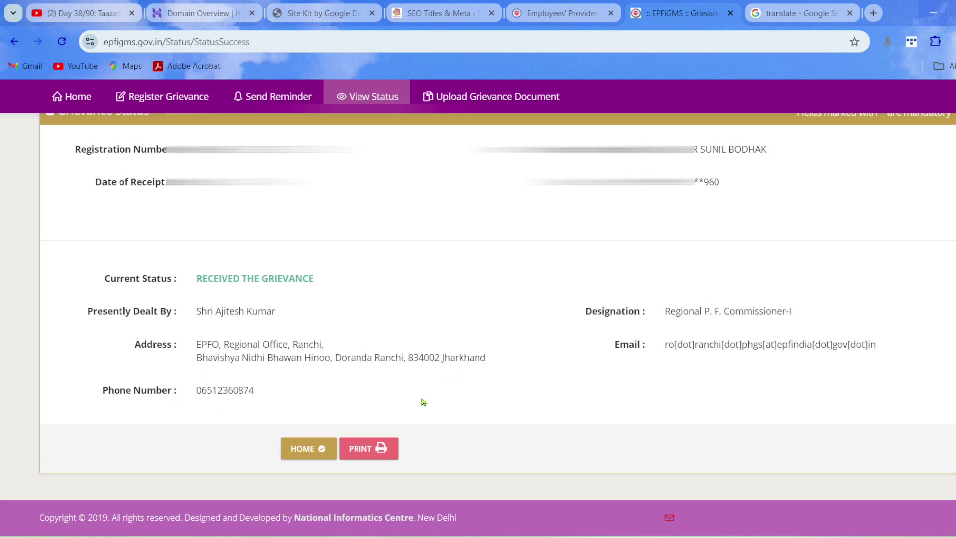
scroll(407, 419, "up", 1)
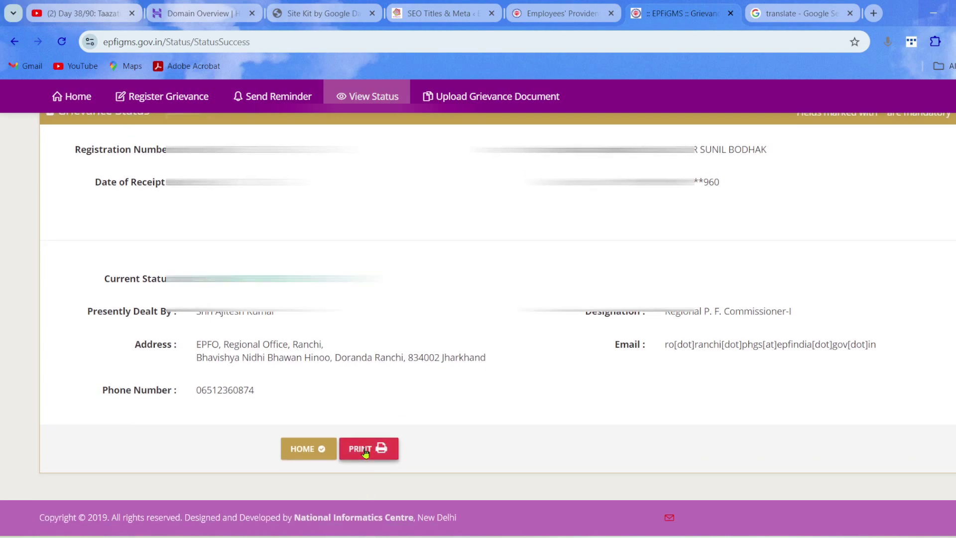
scroll(411, 341, "up", 2)
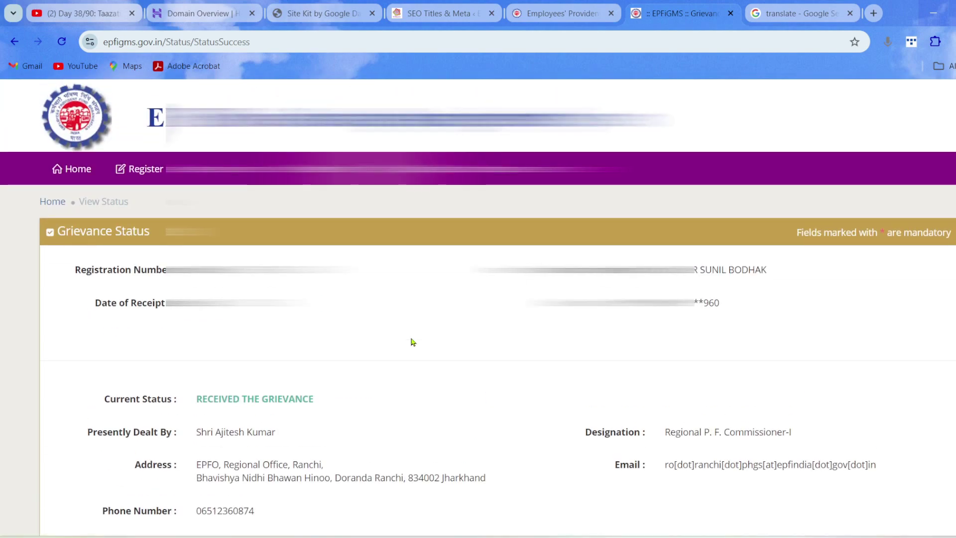